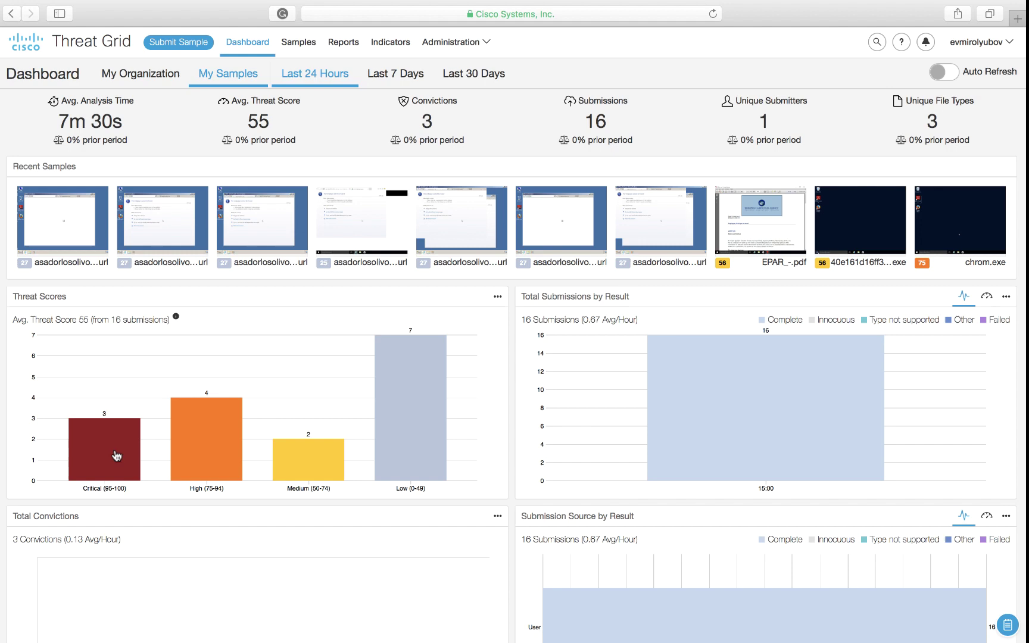
Filter to Critical threat scores and open the third sample's full report (score 95).
click(93, 448)
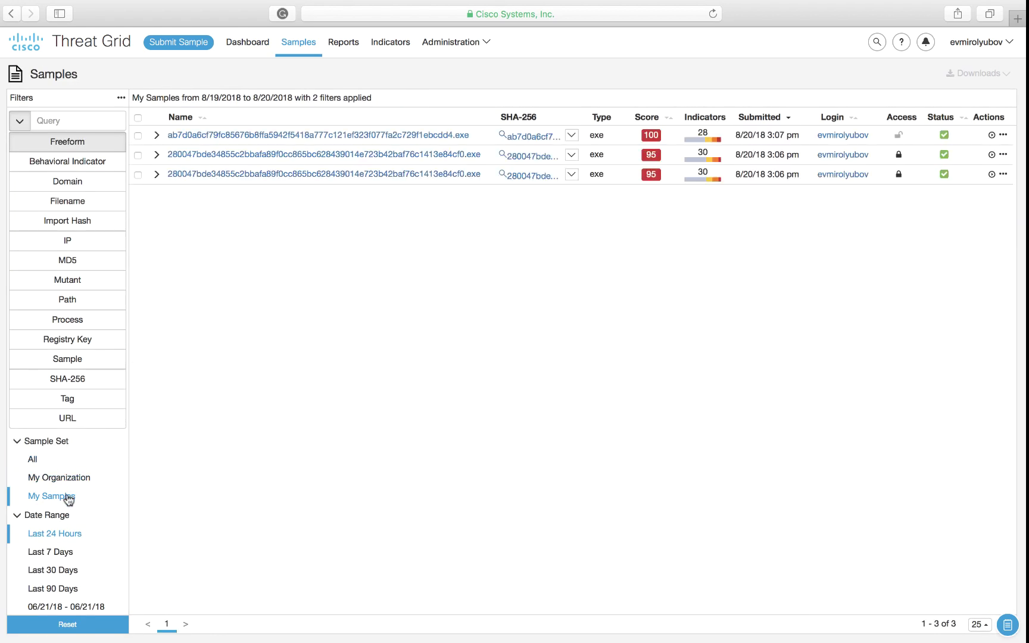
click(158, 177)
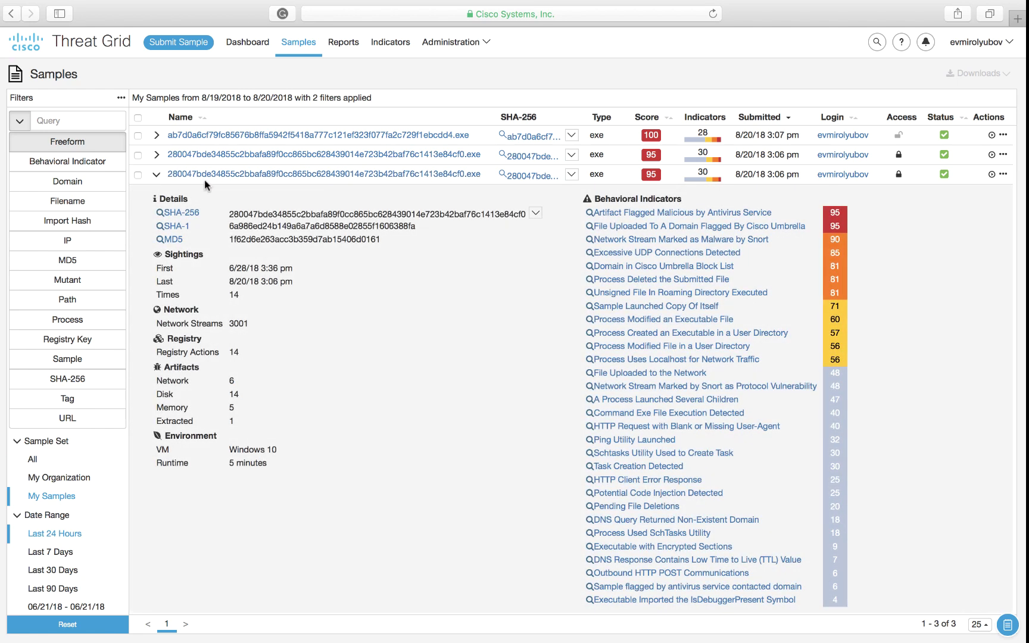
click(223, 175)
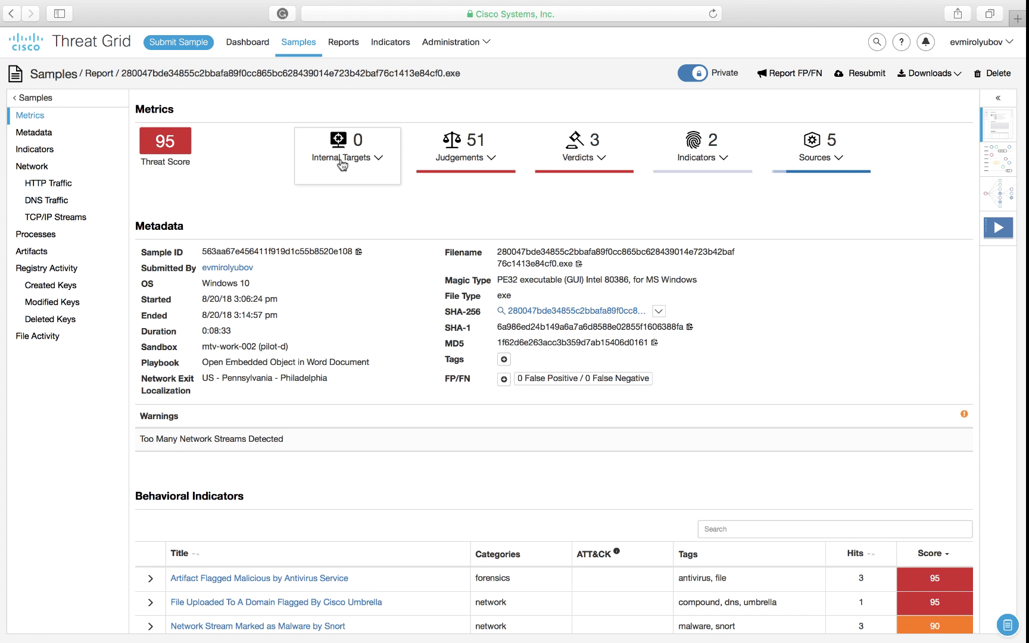
Expand 'File Uploaded To A Domain Flagged By Cisco Umbrella' and 'Domain in Cisco Umbrella Block List' indicators.
scroll(341, 162, down, 5)
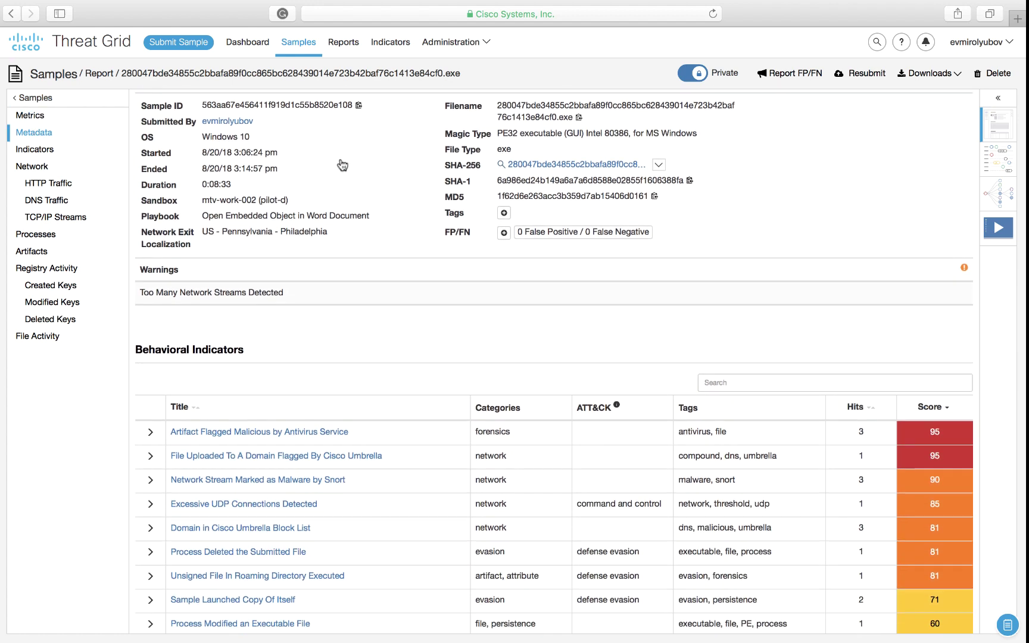
scroll(340, 161, down, 1)
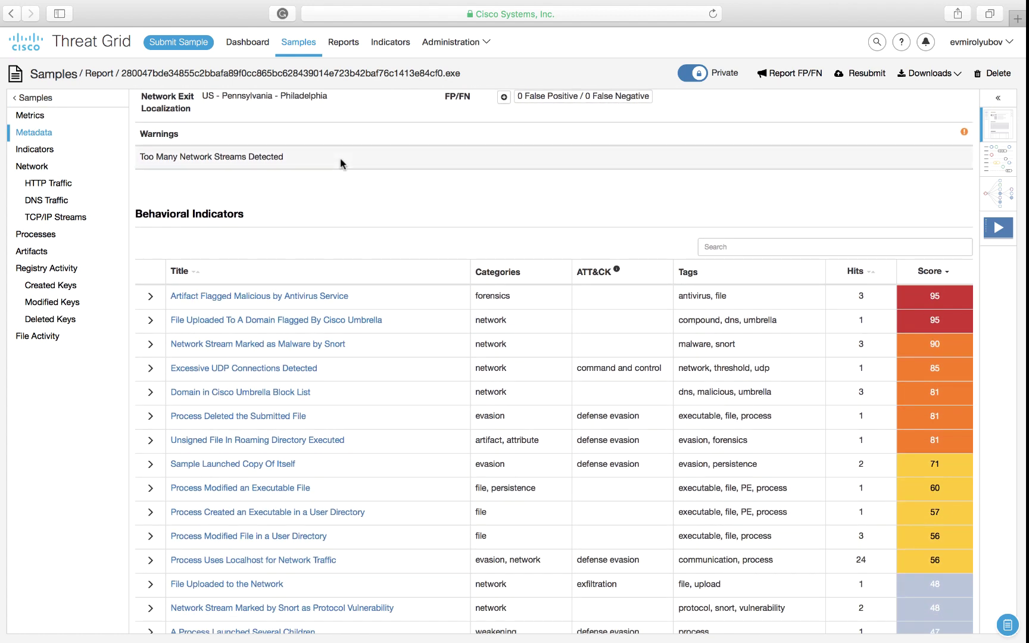
click(150, 320)
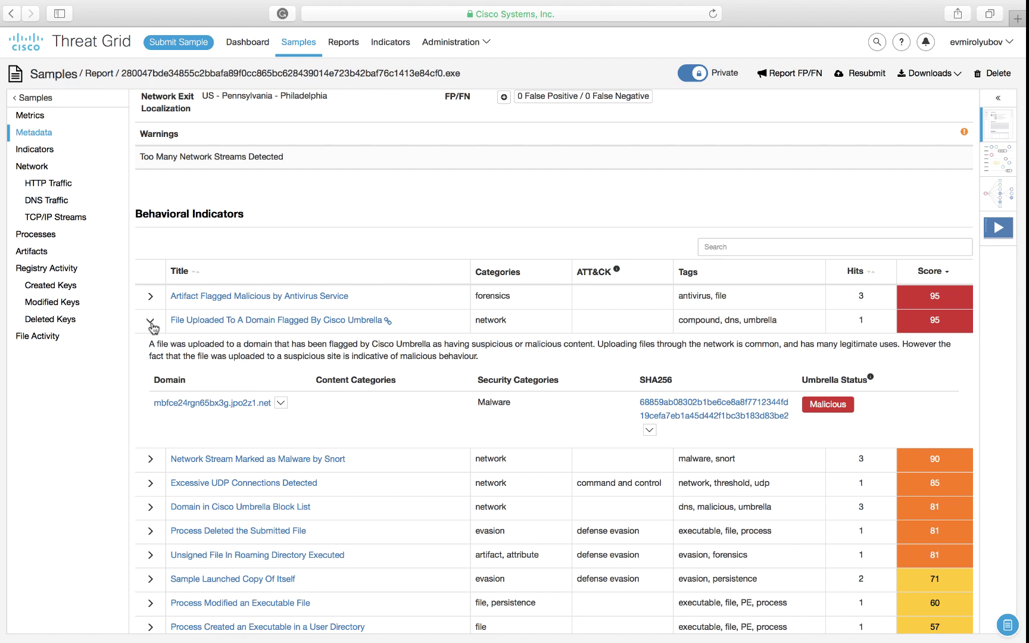
click(151, 508)
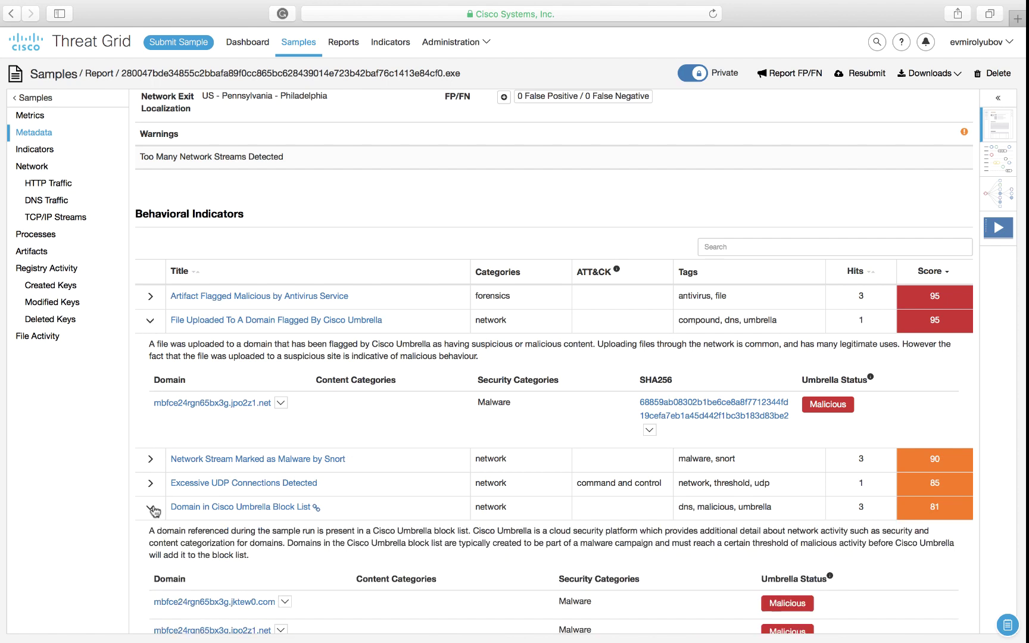
scroll(153, 510, down, 2)
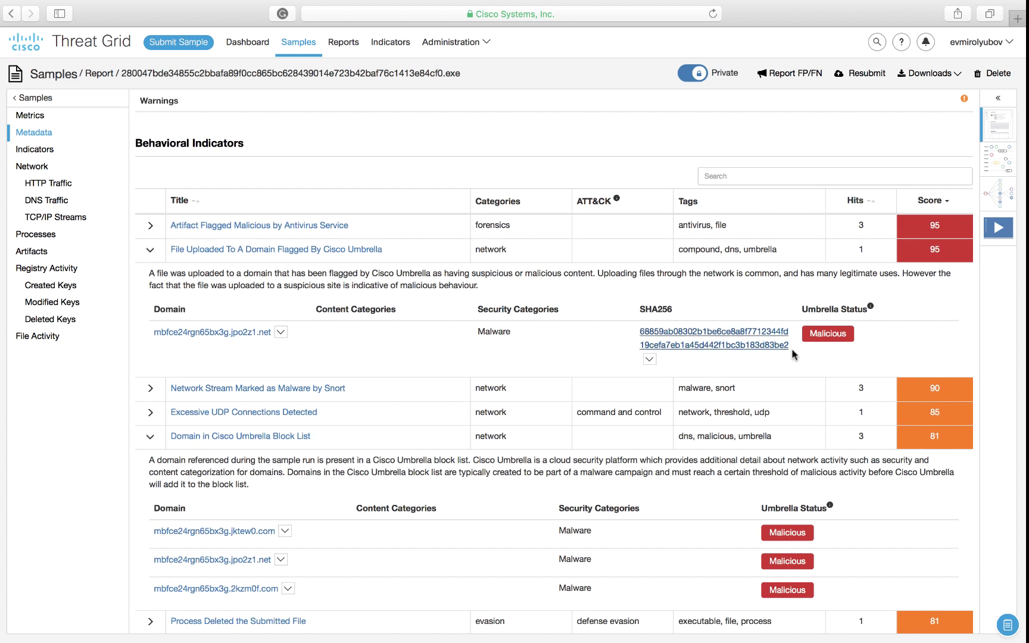
mouse_move(870, 308)
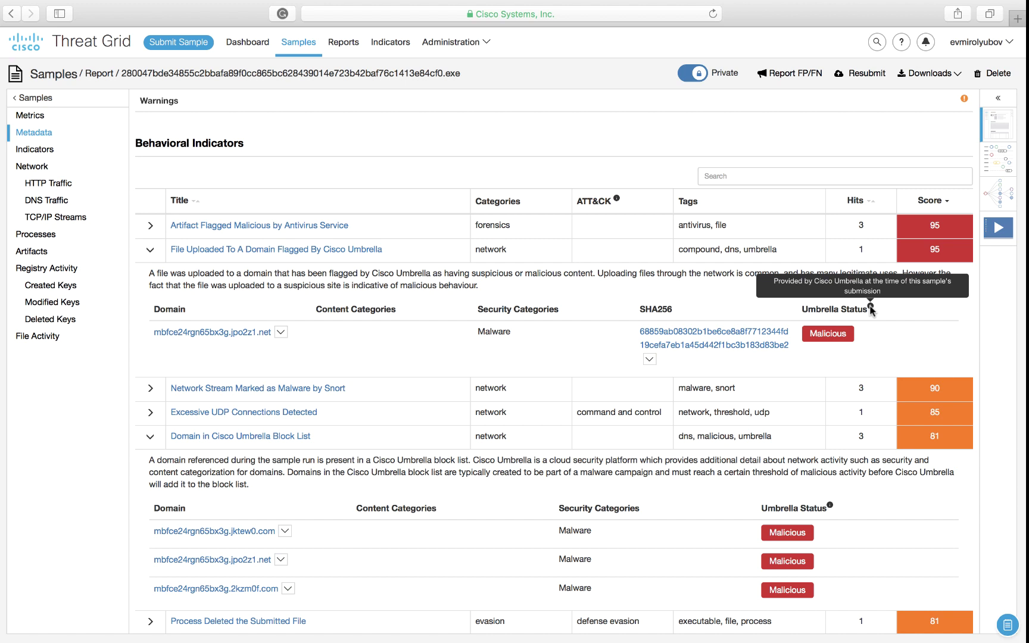
mouse_move(830, 506)
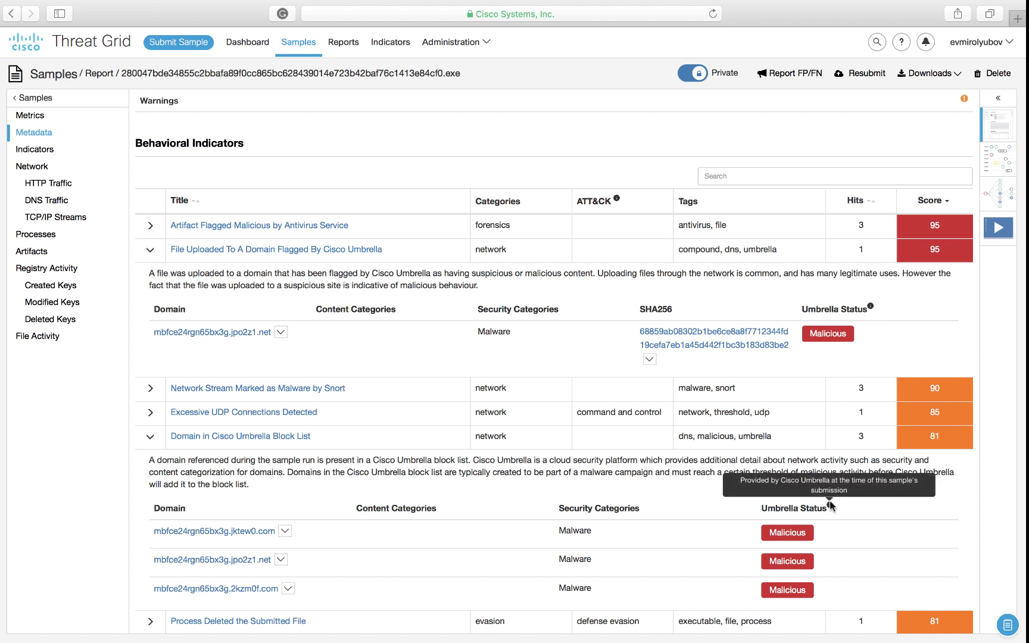
Create a new casebook from the jpo2z1.net domain, described as 'Network Artifacts'.
click(280, 332)
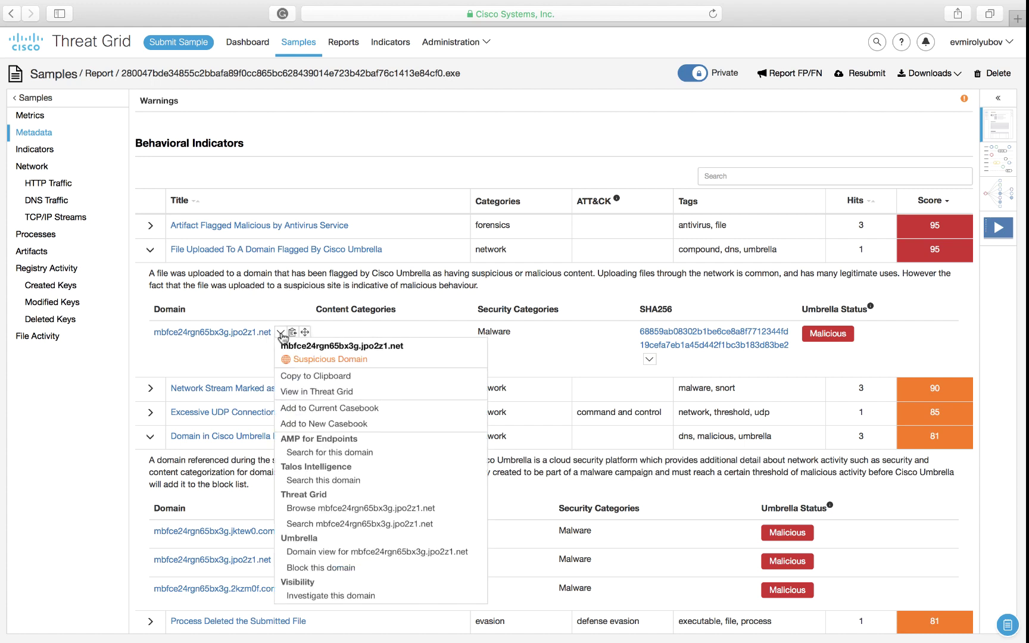
click(310, 425)
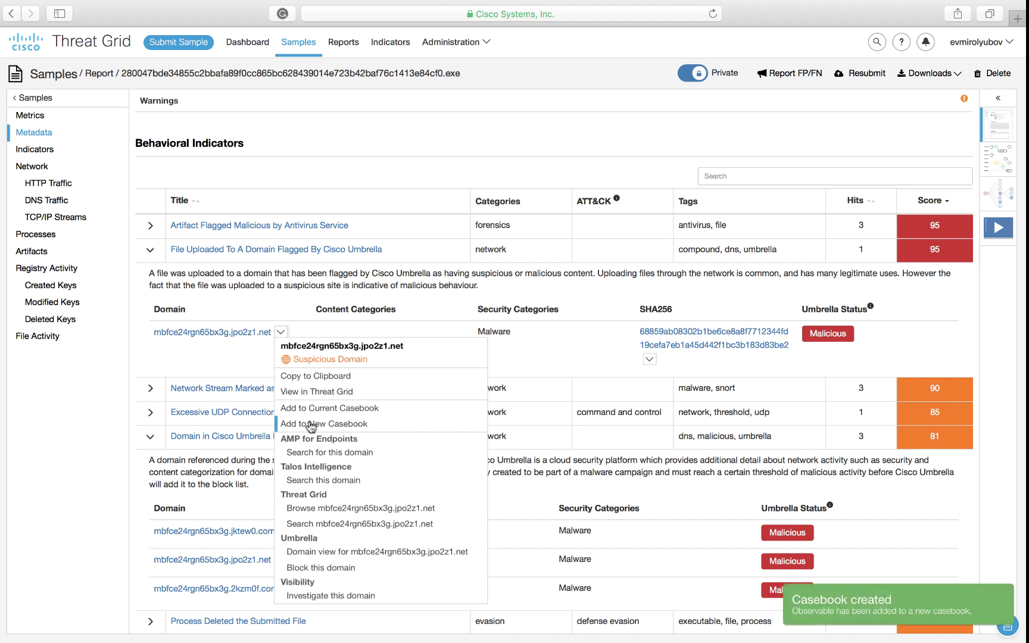
click(1007, 627)
click(939, 506)
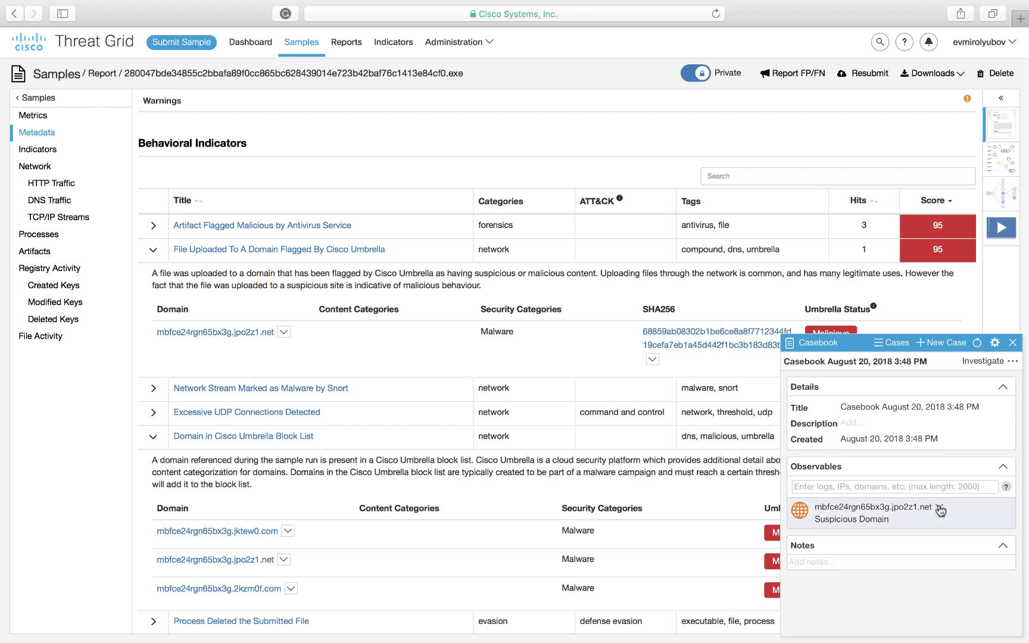
click(852, 420)
text(Network)
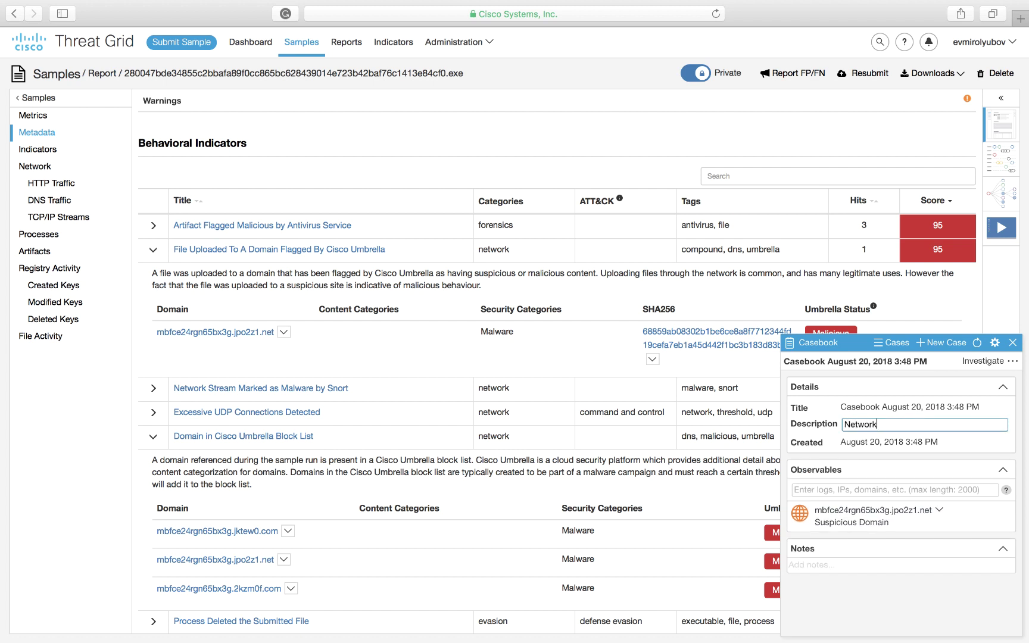
text( Artifacts)
key(Return)
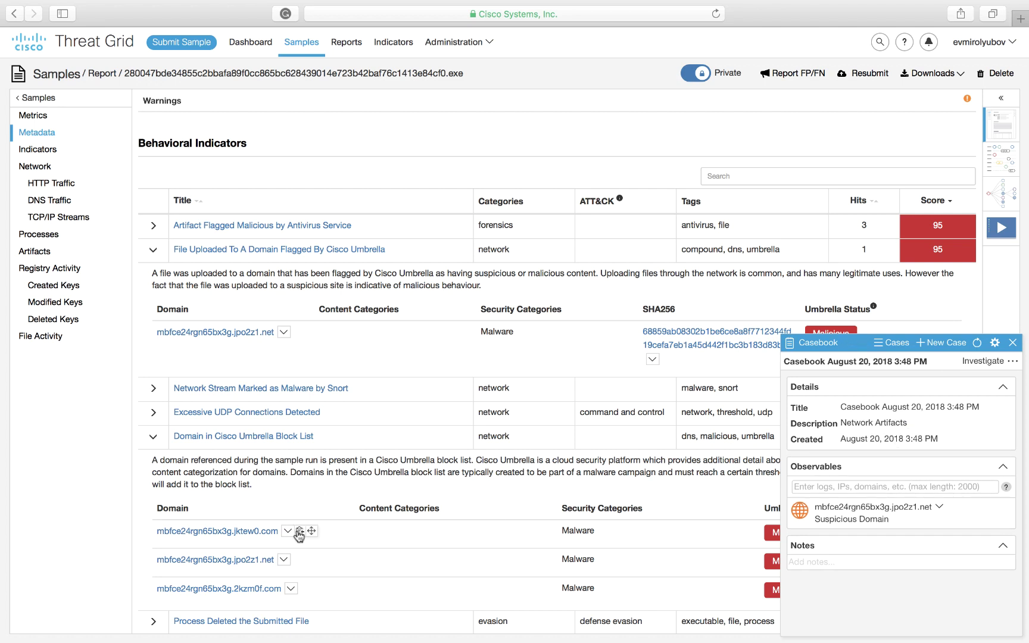
Drag the jktew0.com and 2kzm0f.com domains into the casebook as observables.
drag(294, 532, 416, 548)
drag(277, 560, 875, 581)
drag(262, 530, 864, 518)
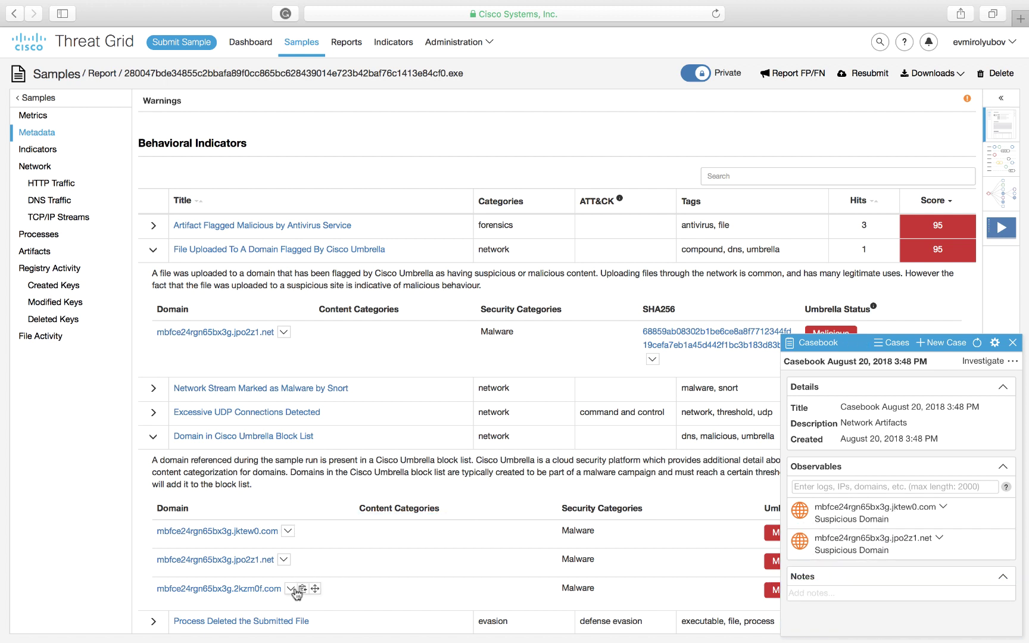
drag(295, 592, 828, 580)
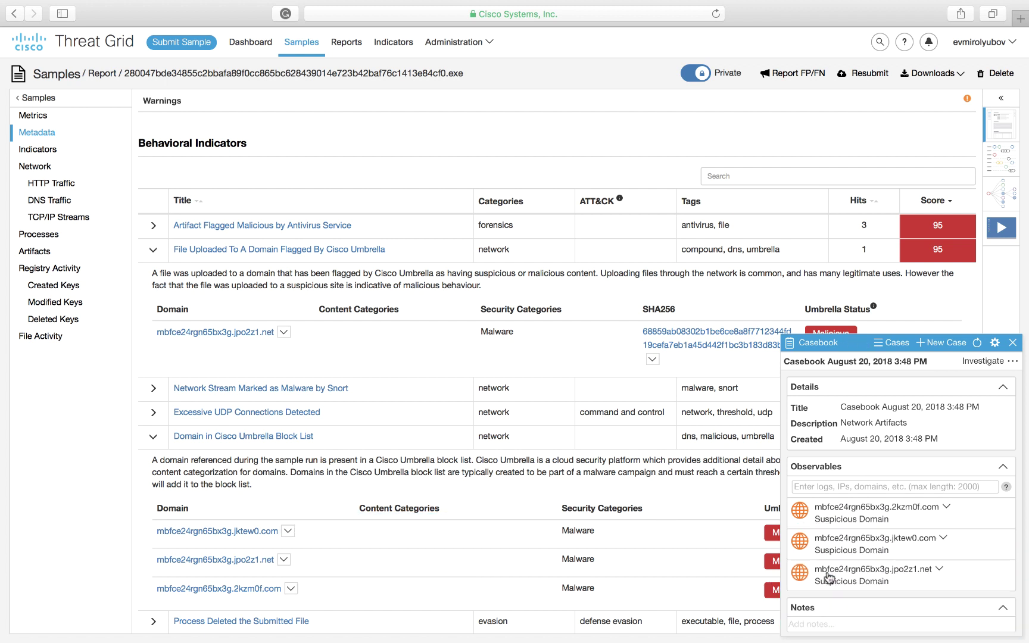
Open the mbfce24rgn65bx3g.jpo2z1.net domain report and view its Related IPs and Related Samples.
click(250, 332)
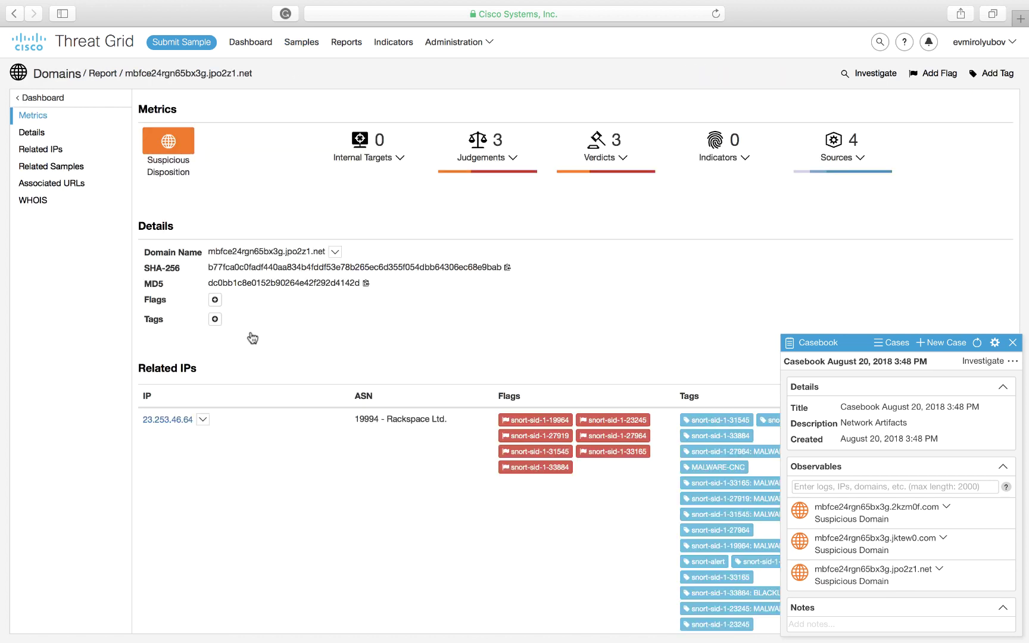
scroll(252, 338, down, 4)
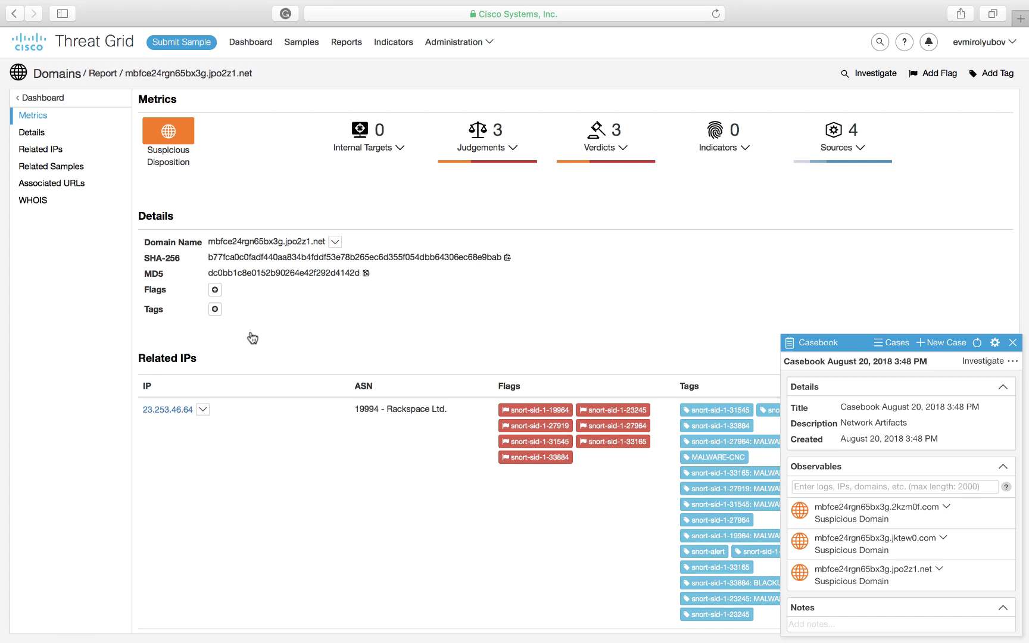
scroll(253, 337, down, 4)
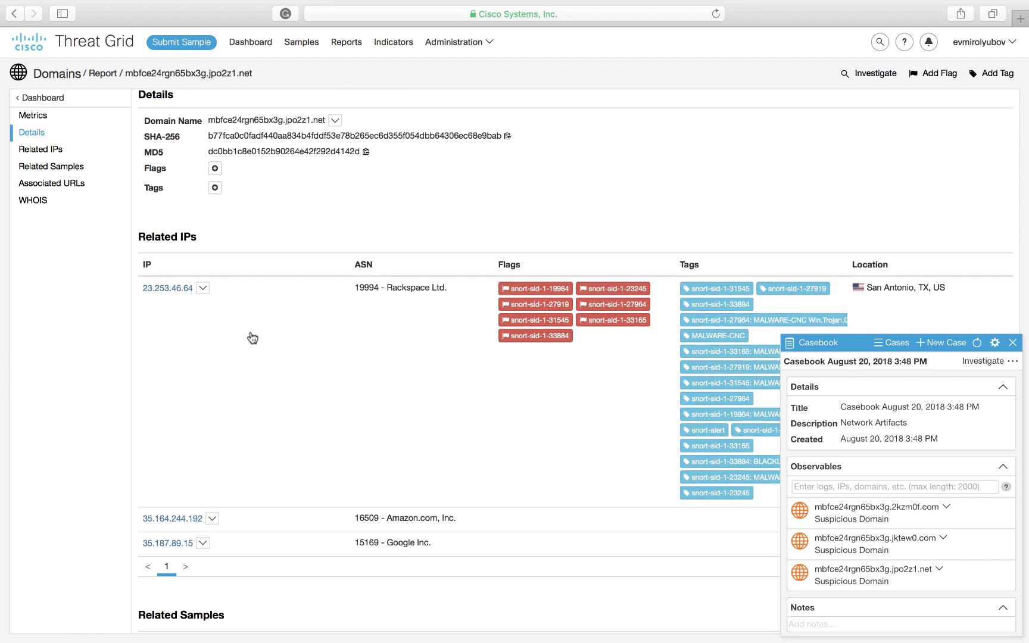
scroll(250, 337, down, 2)
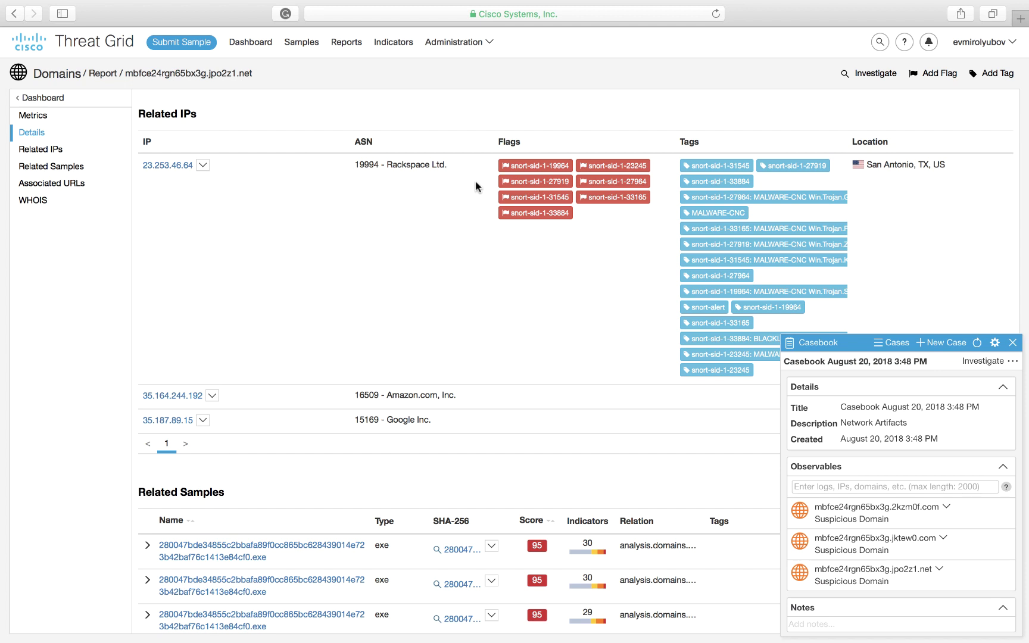
Add IPs 23.253.46.64, 35.164.244.192 and 35.187.89.15 to the current casebook.
drag(216, 165, 836, 587)
click(212, 395)
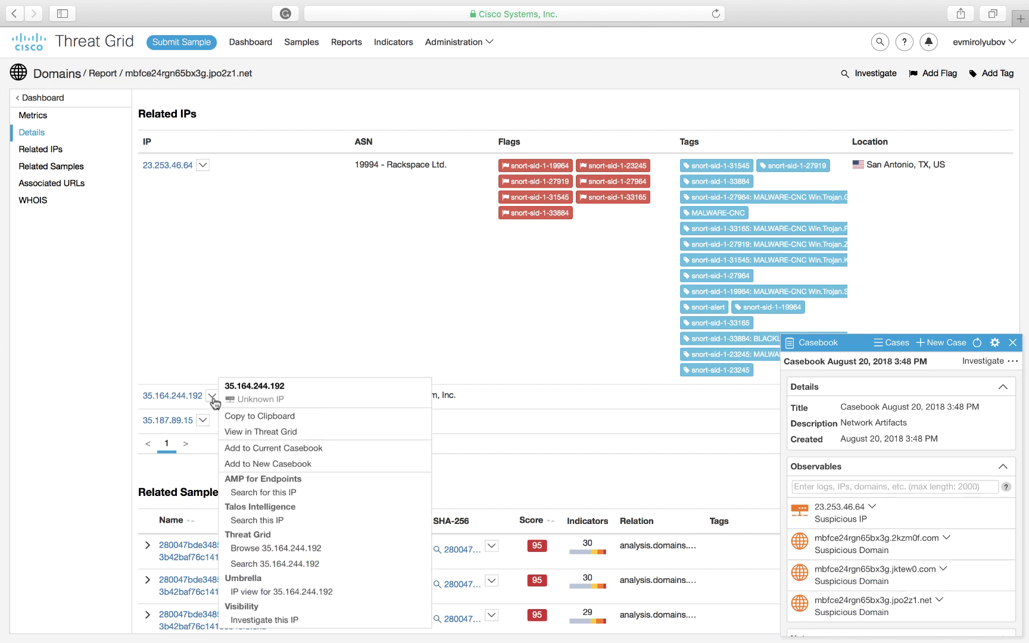
click(237, 447)
click(203, 420)
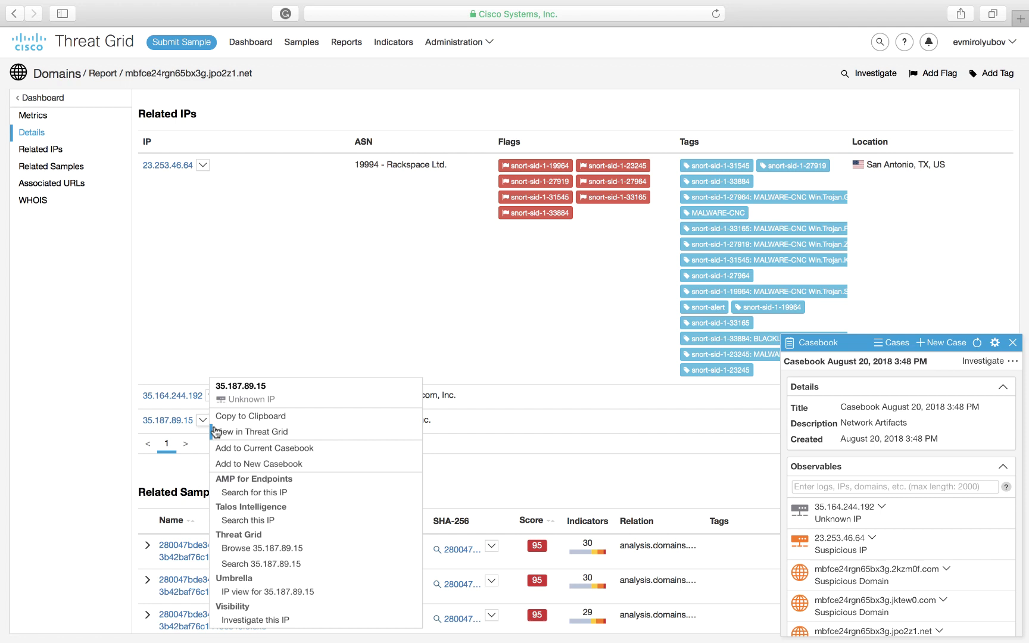
click(229, 448)
Open the IP report for 35.187.89.15.
scroll(906, 577, down, 2)
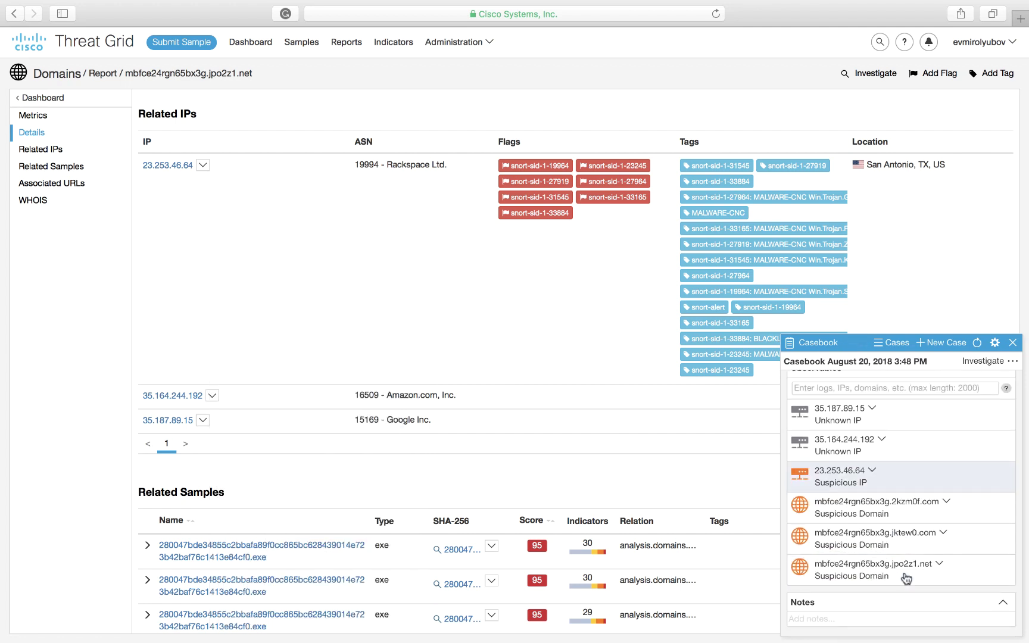
scroll(906, 578, up, 3)
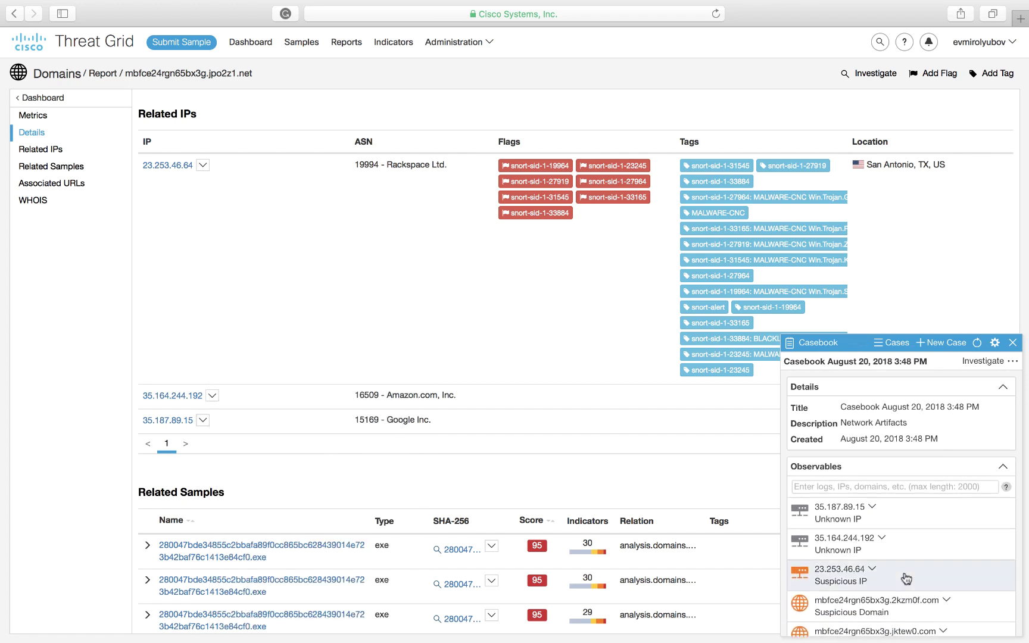
click(175, 421)
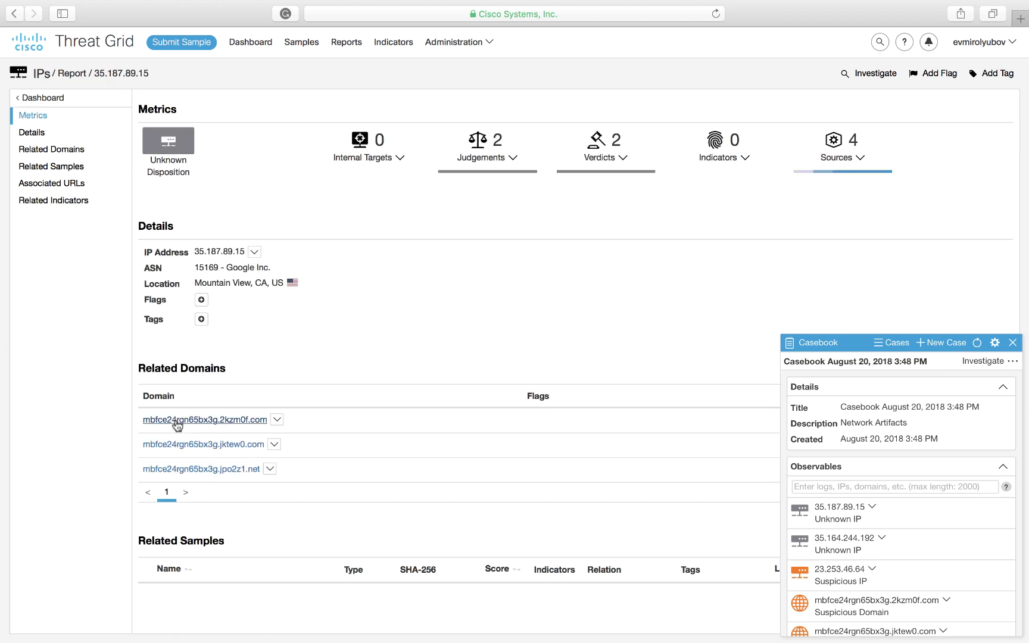
Copy the related domain mbfce24rgn65bx3g.2kzm0f.com from the IP report.
scroll(294, 411, down, 3)
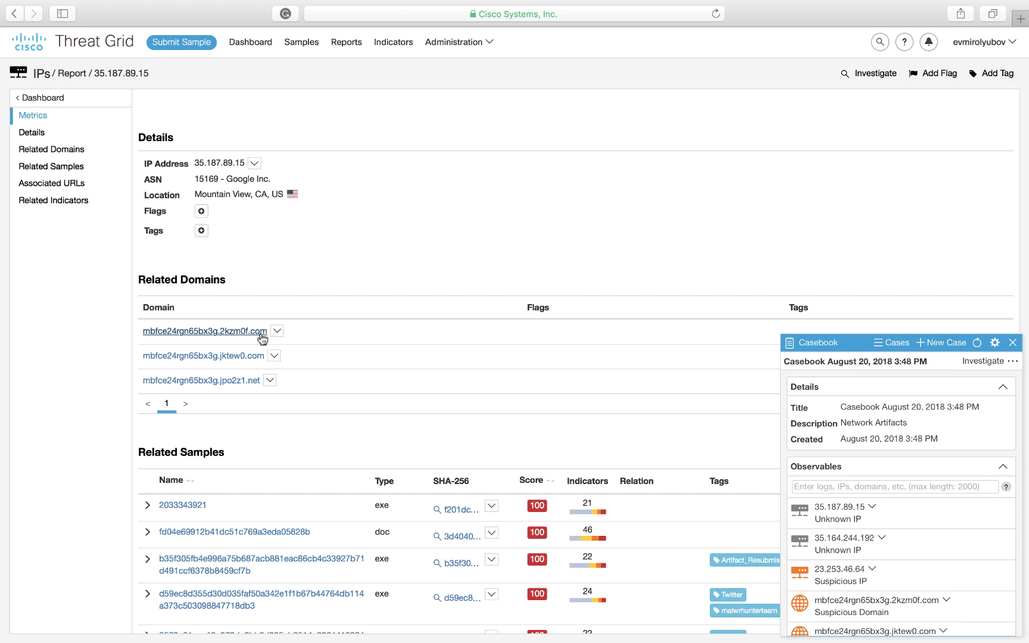
click(290, 331)
Run a Domains search for the wildcard mbfce24rgn65bx3g.%, returning 23 matches.
click(880, 46)
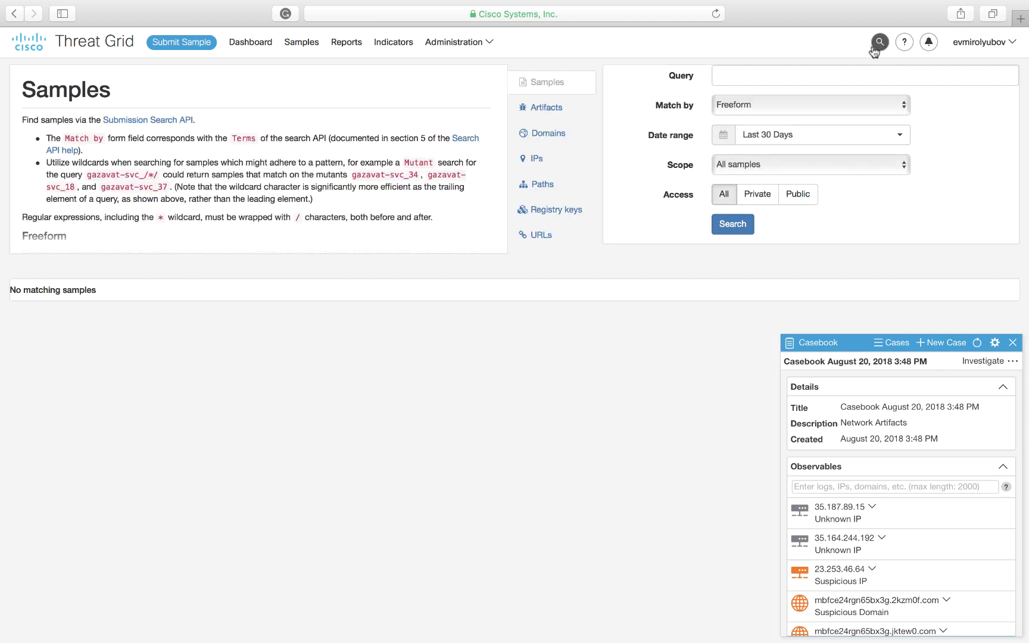
click(834, 75)
key(super+v)
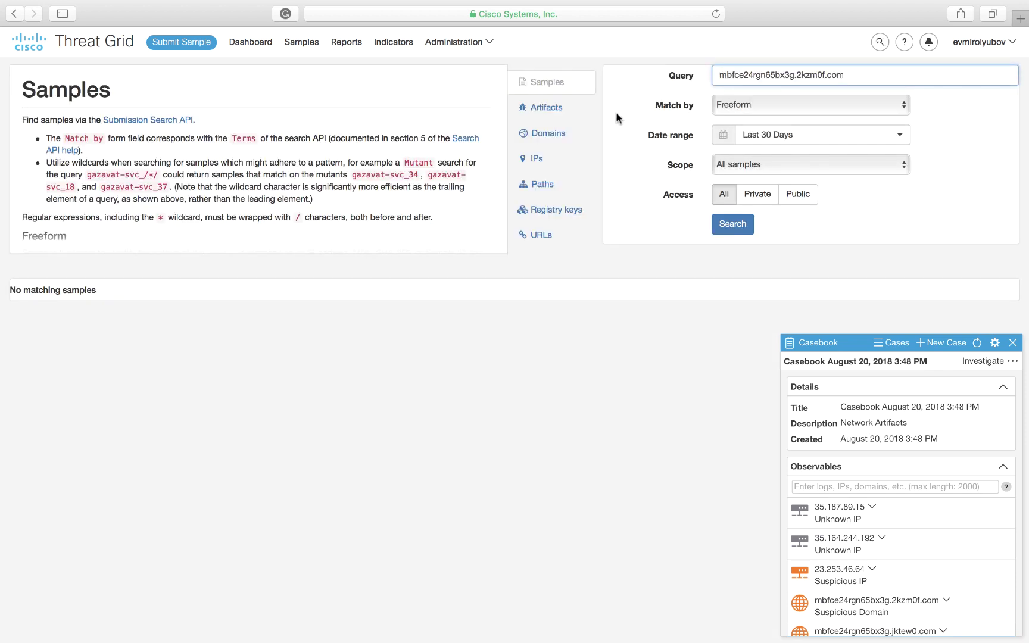
click(574, 133)
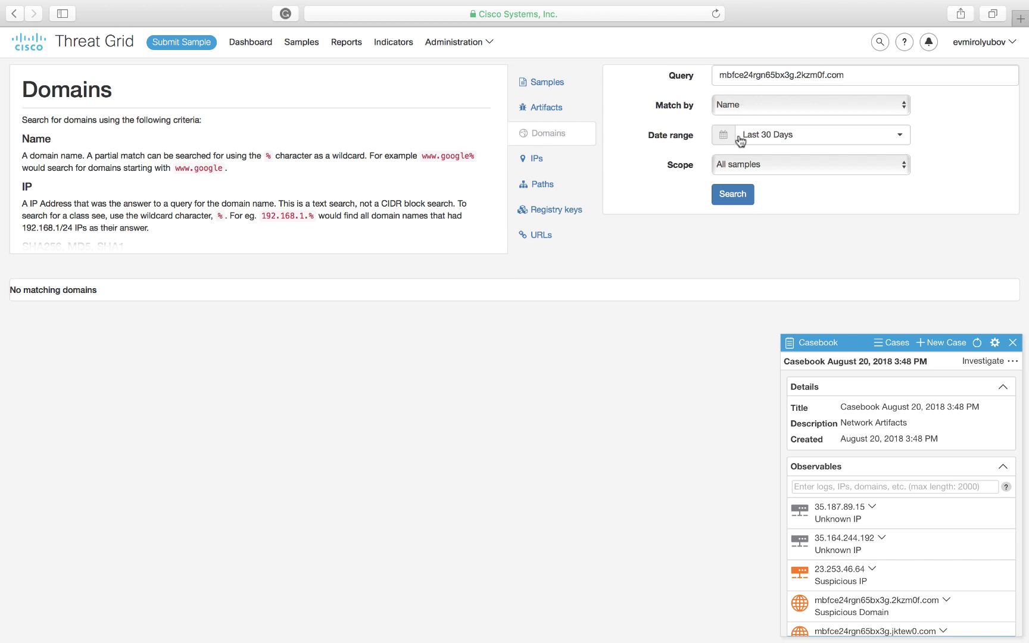
drag(850, 73, 796, 74)
text(%)
click(732, 194)
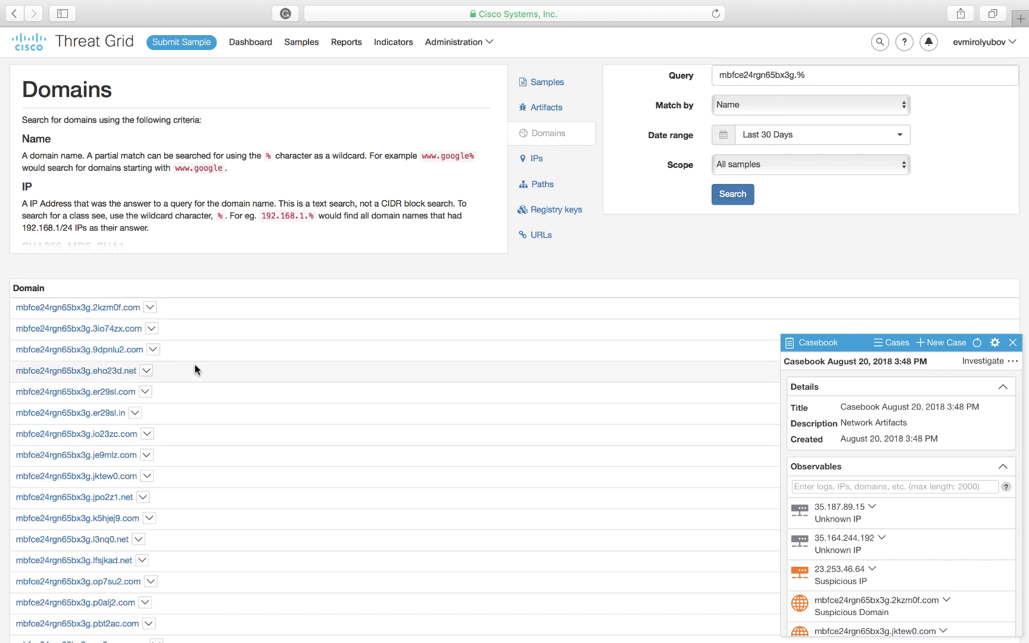
scroll(195, 368, down, 5)
scroll(195, 367, up, 5)
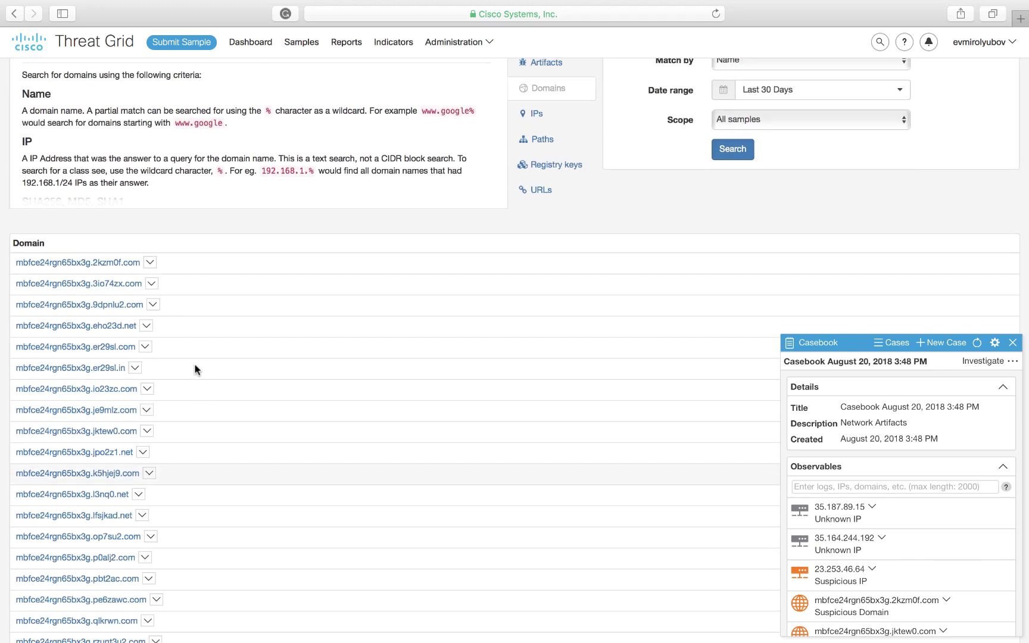
Copy all 23 matching domains and paste them into the casebook's Observables field.
drag(13, 308, 139, 604)
right_click(188, 563)
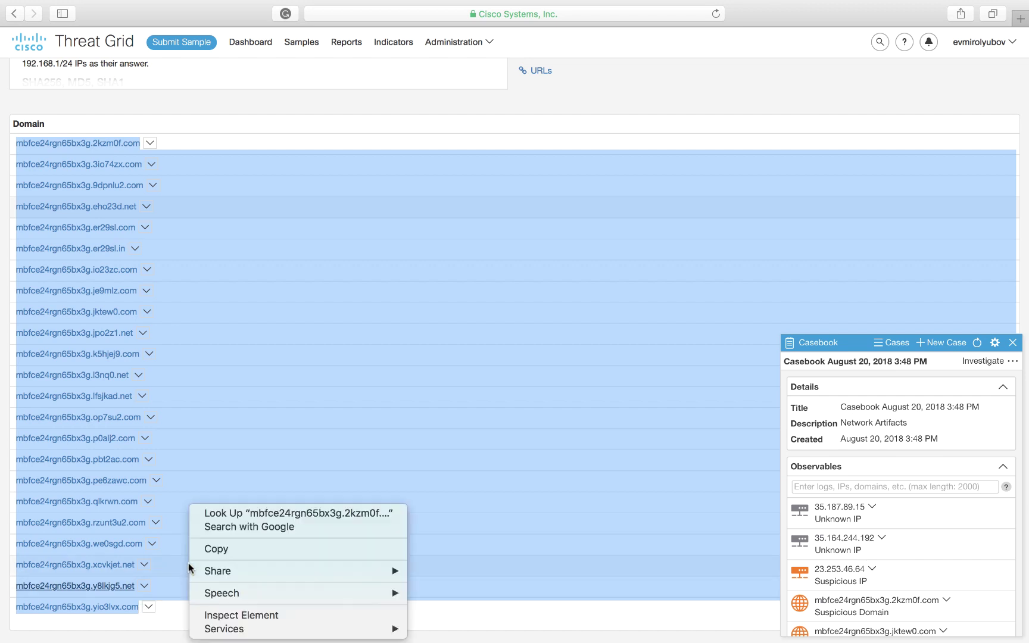
click(207, 548)
click(855, 487)
key(super+v)
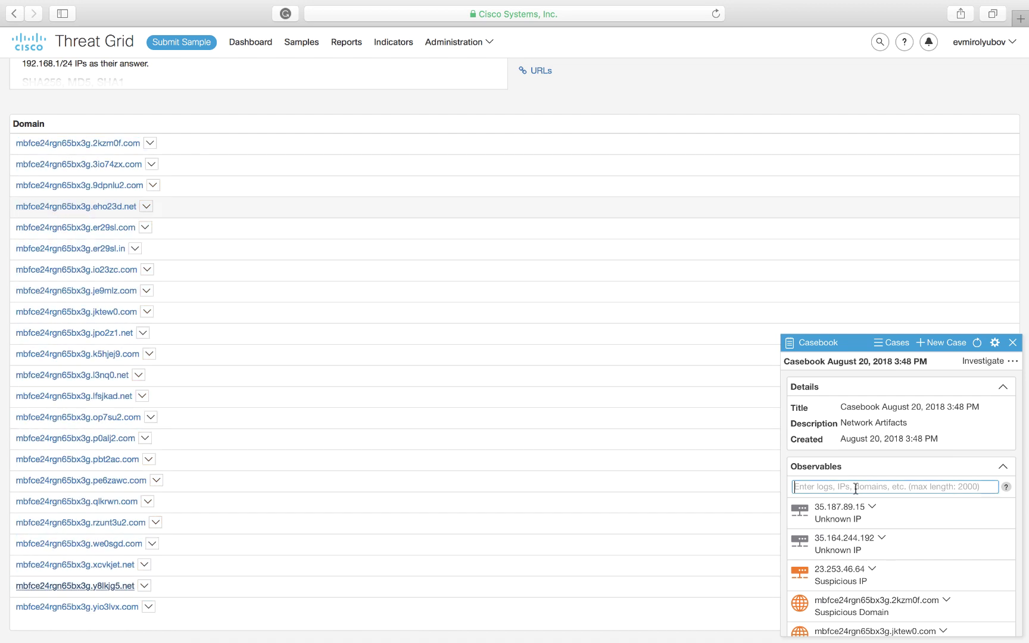
key(Return)
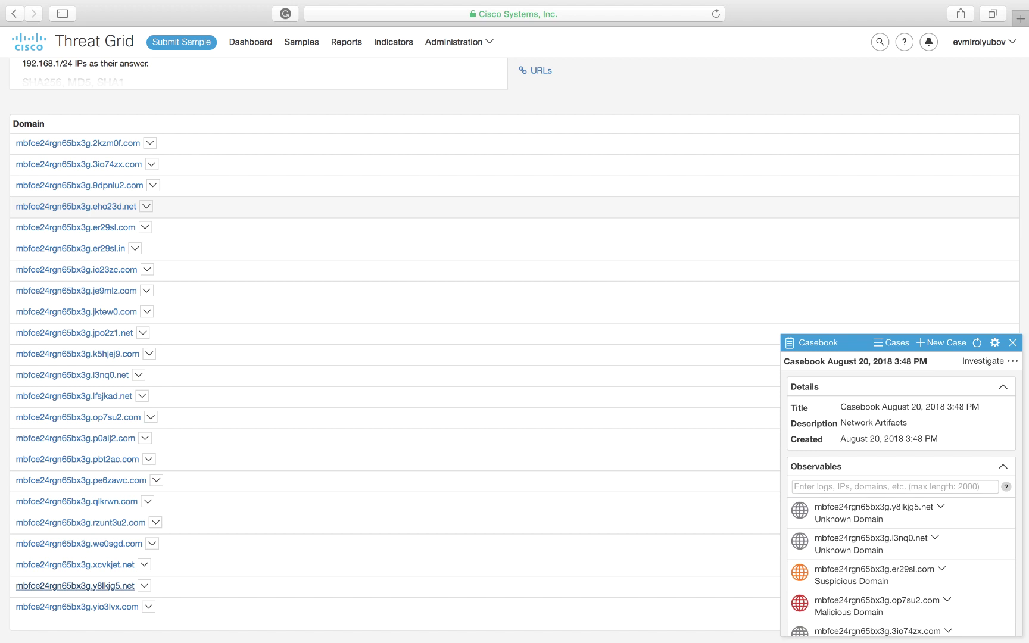
scroll(863, 532, down, 5)
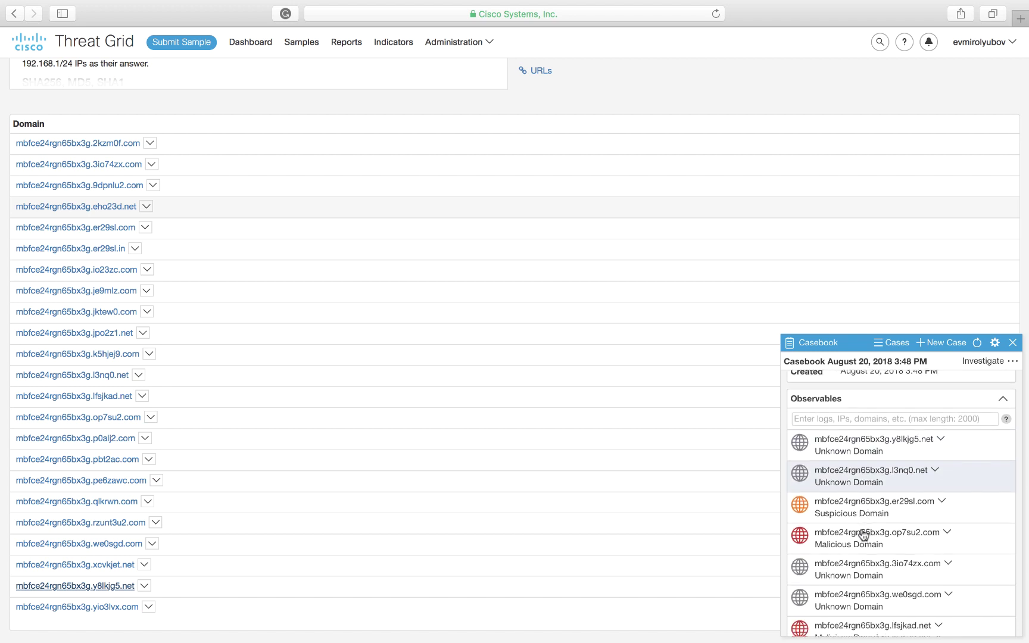
scroll(863, 534, down, 10)
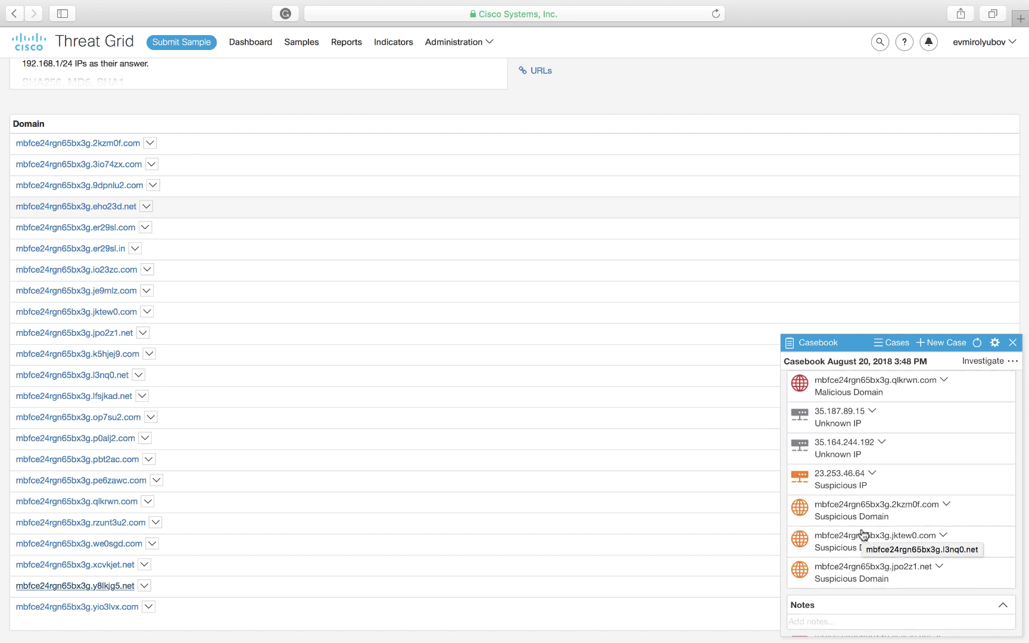
scroll(863, 534, up, 15)
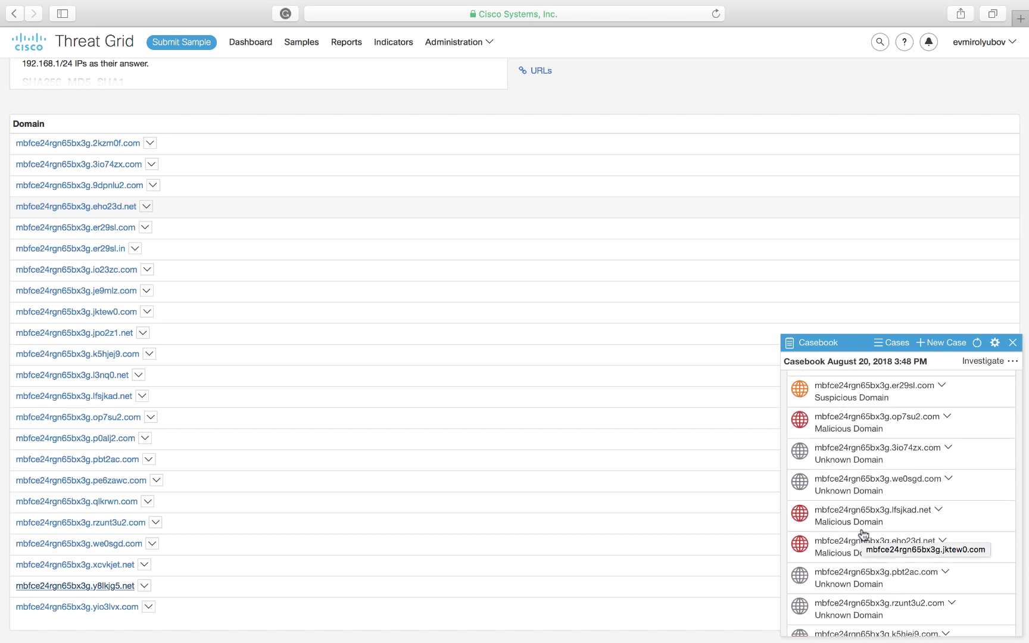
Investigate the casebook's observables in Cisco Threat Response.
click(982, 361)
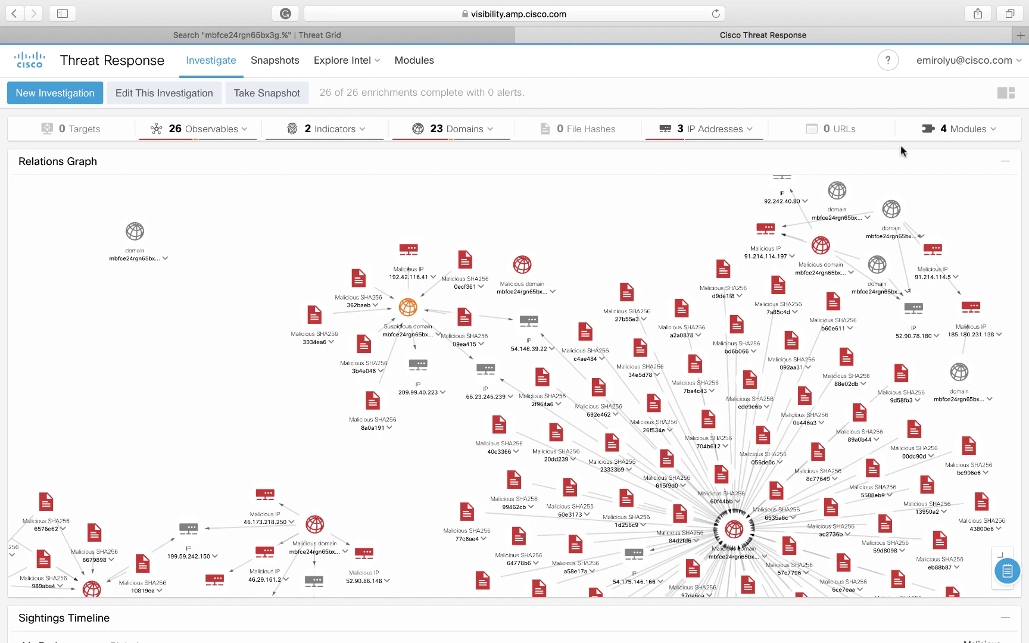
click(985, 133)
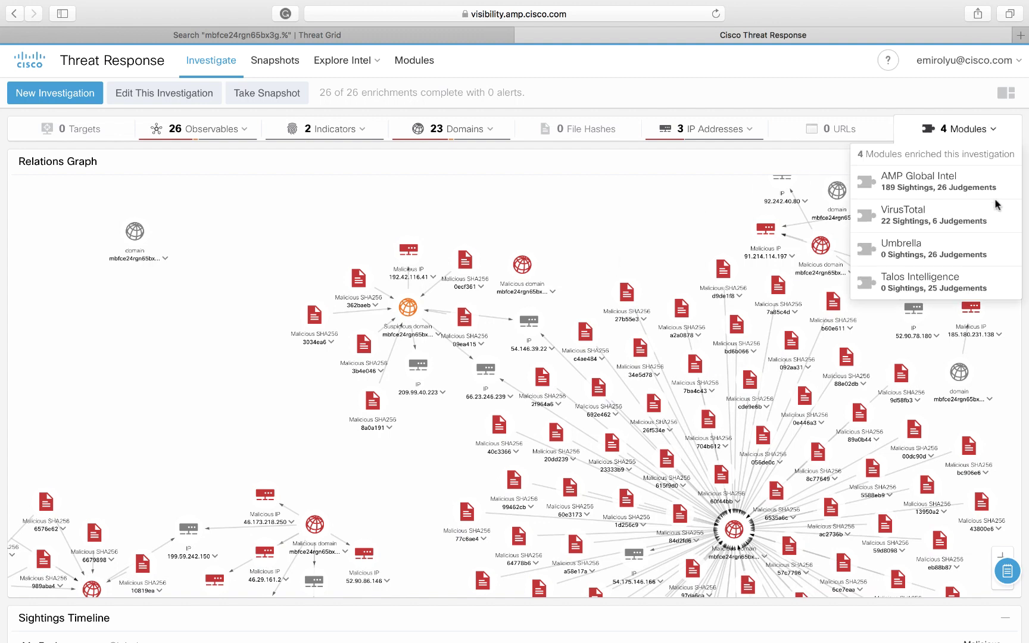
click(497, 129)
scroll(492, 328, down, 5)
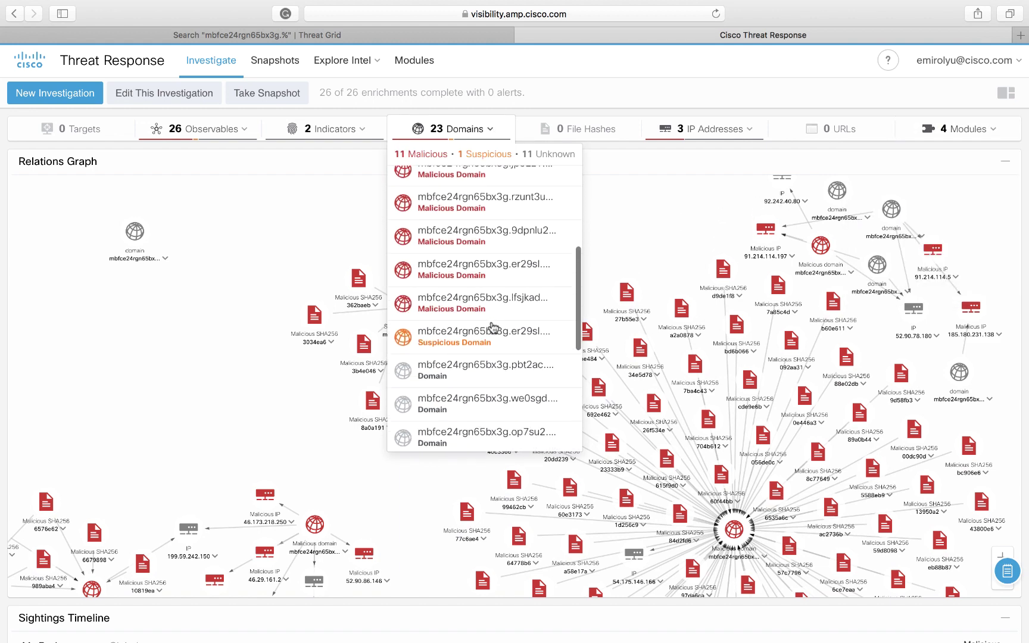
scroll(491, 327, down, 4)
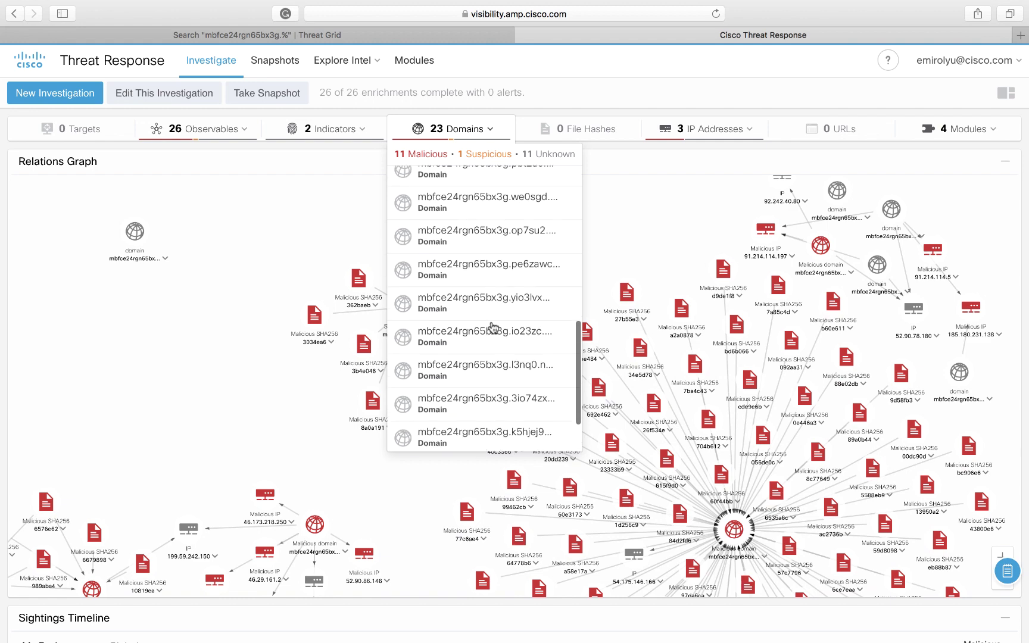
scroll(492, 328, up, 8)
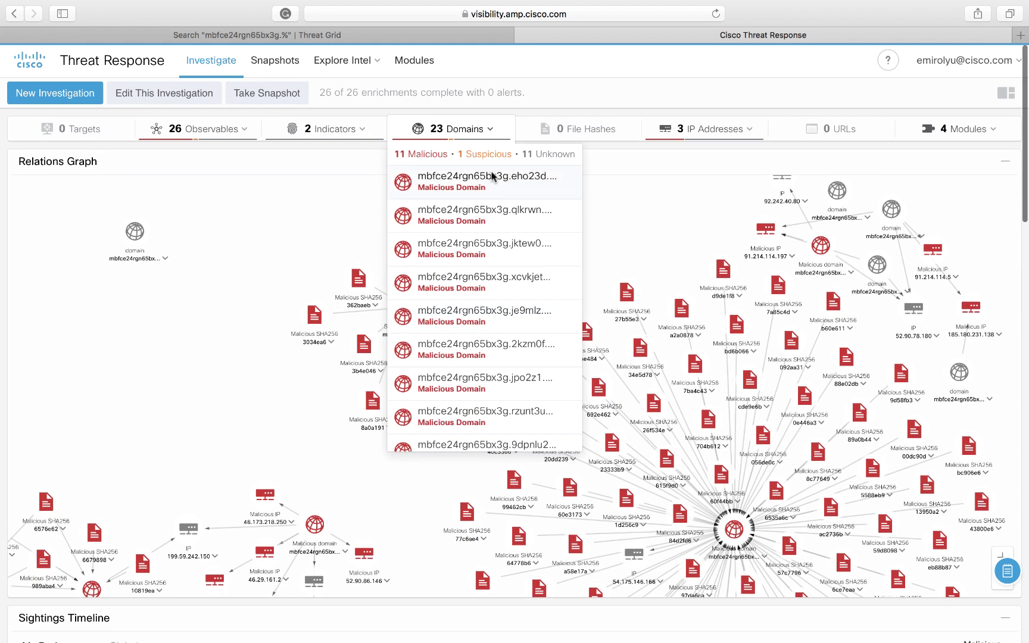
click(366, 132)
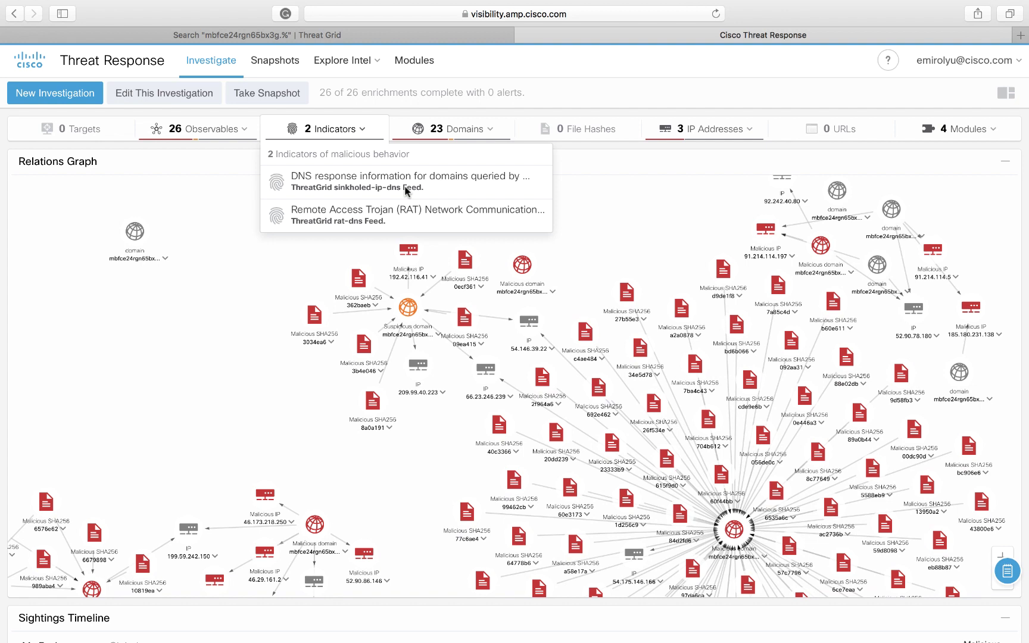
click(109, 132)
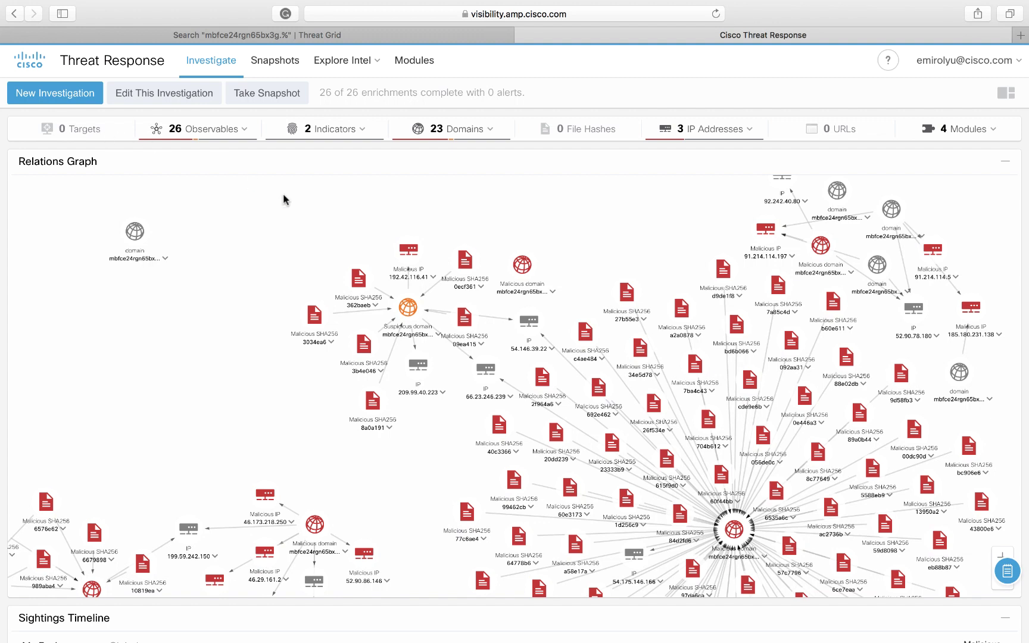
Select a malicious domain node and review its Verdicts, 30 Sightings and Global sightings.
click(522, 265)
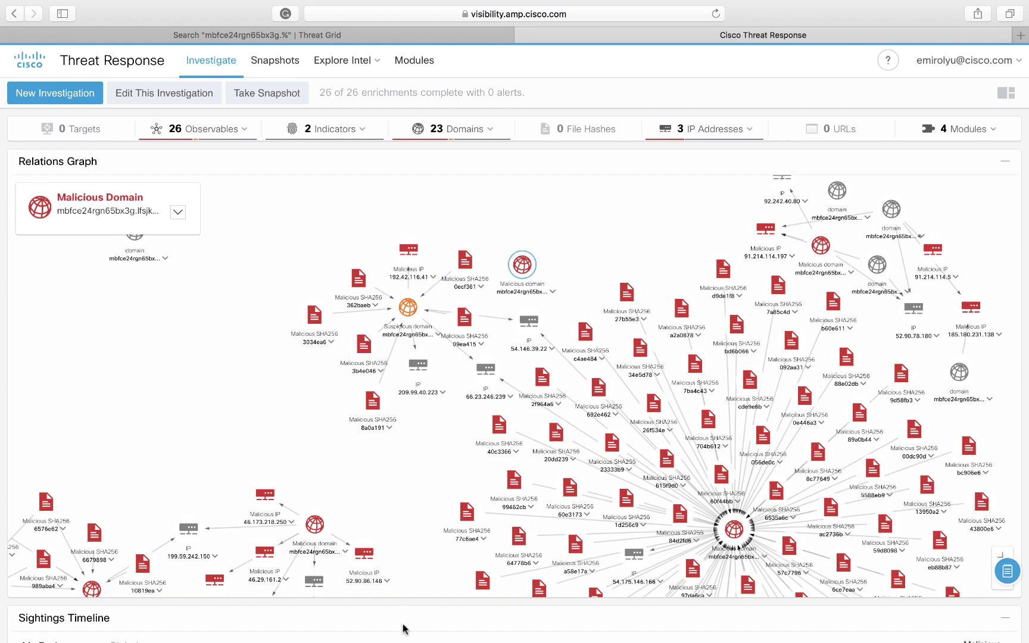
scroll(404, 625, down, 5)
scroll(402, 628, down, 6)
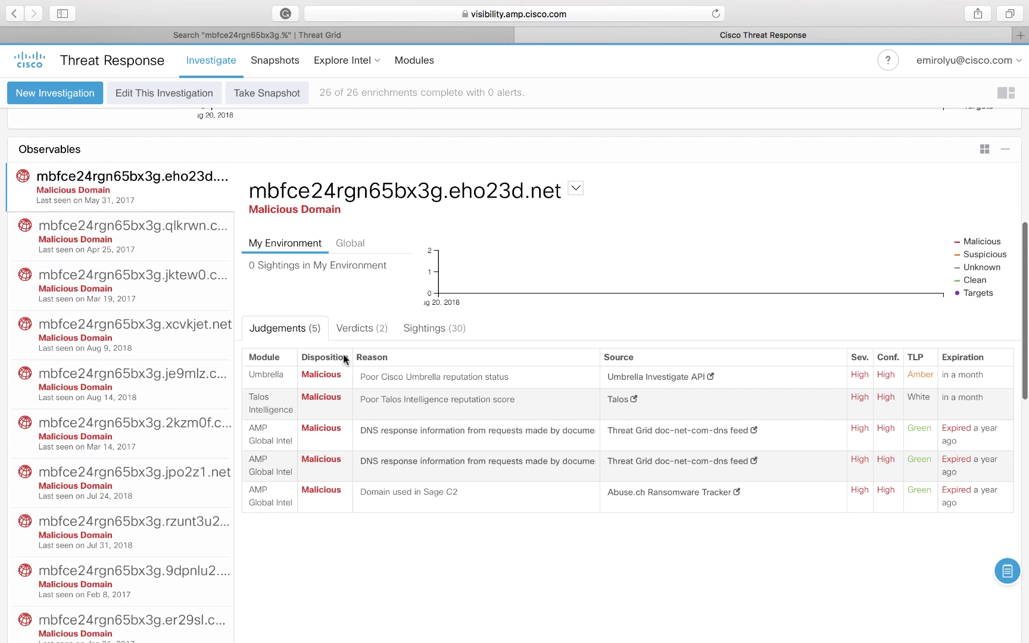
click(359, 328)
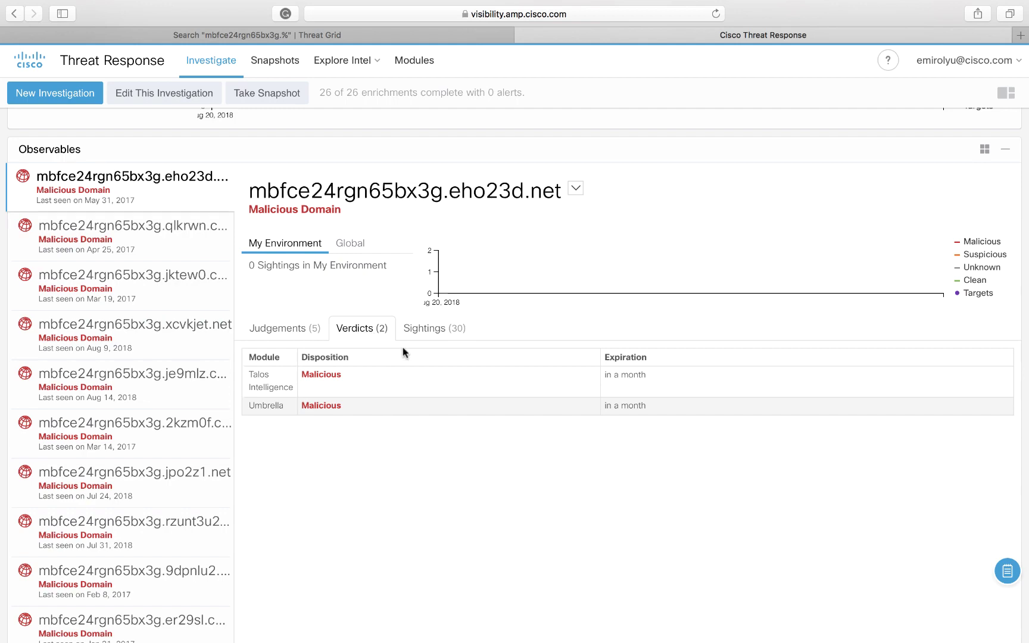
click(438, 328)
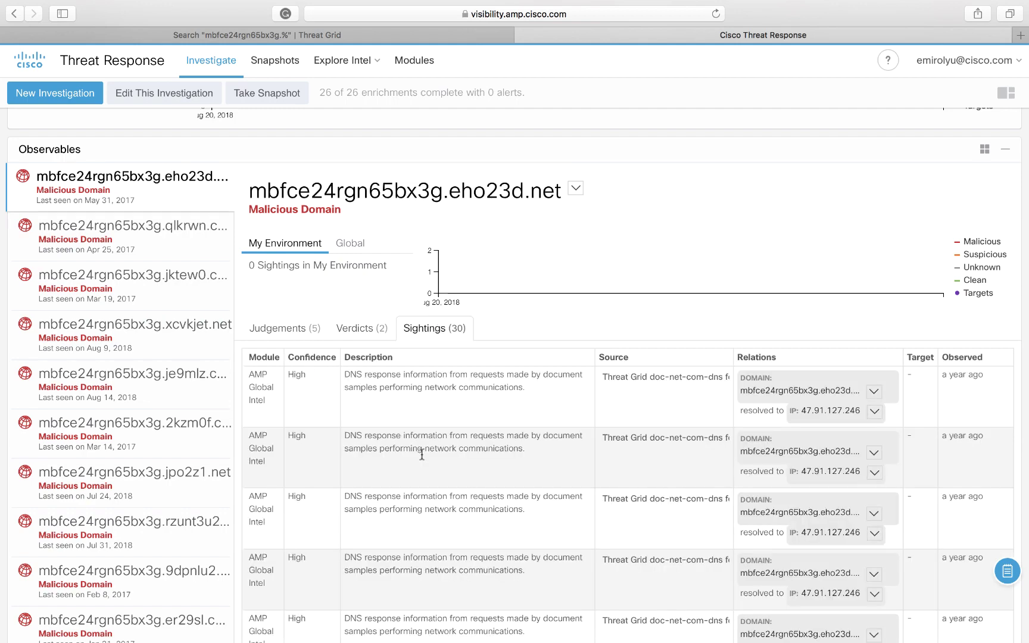
scroll(421, 454, down, 5)
scroll(420, 452, up, 6)
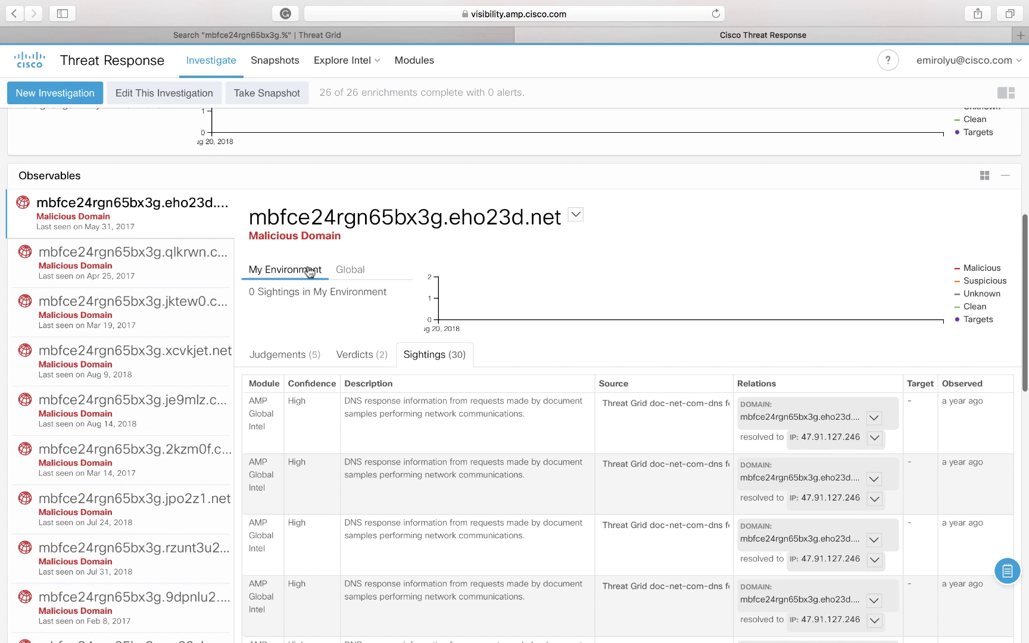
click(352, 272)
scroll(354, 271, up, 8)
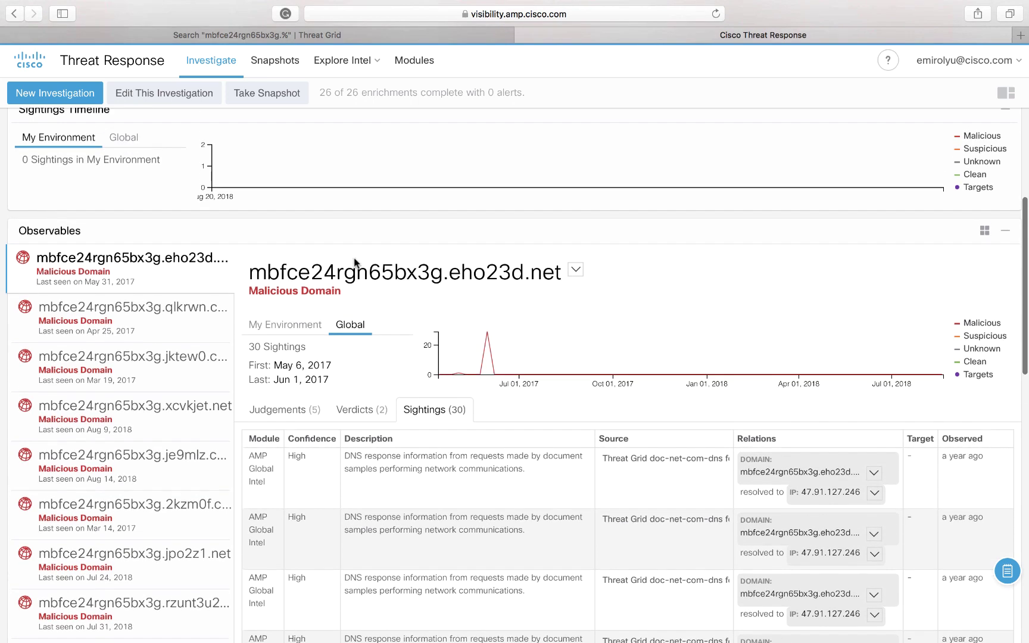
scroll(354, 261, up, 8)
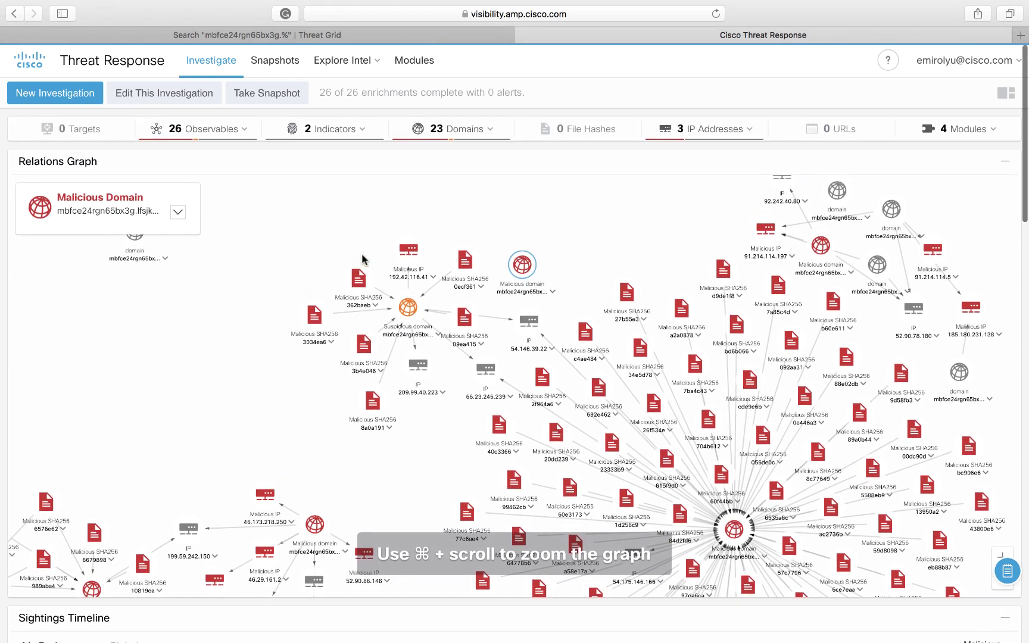
Block the unknown domain mbfce24rgn65bx3g.op7su2.com in Umbrella from its graph node's action menu.
click(890, 211)
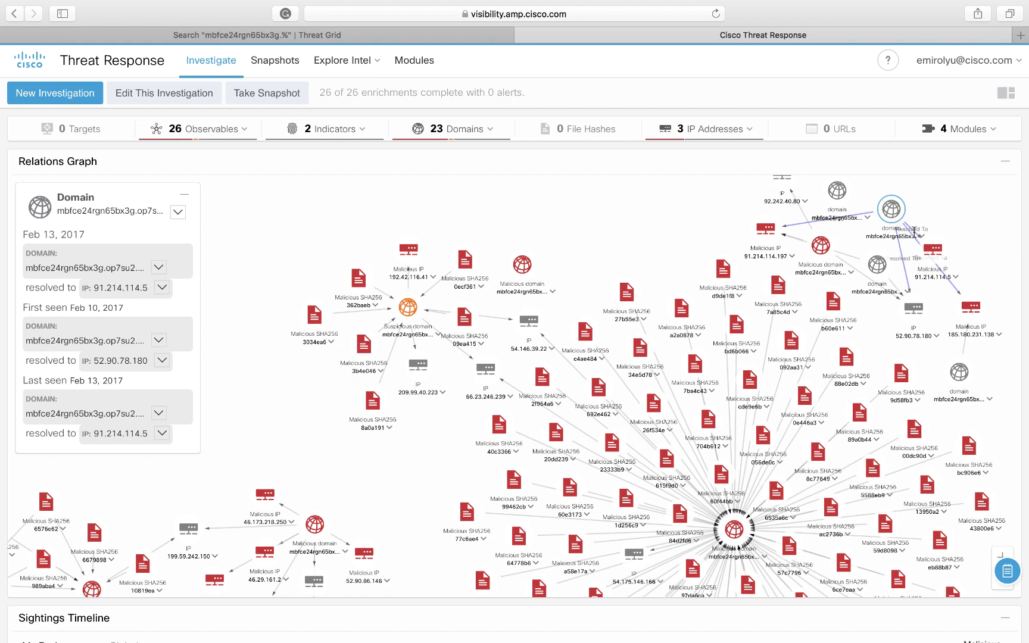
click(918, 237)
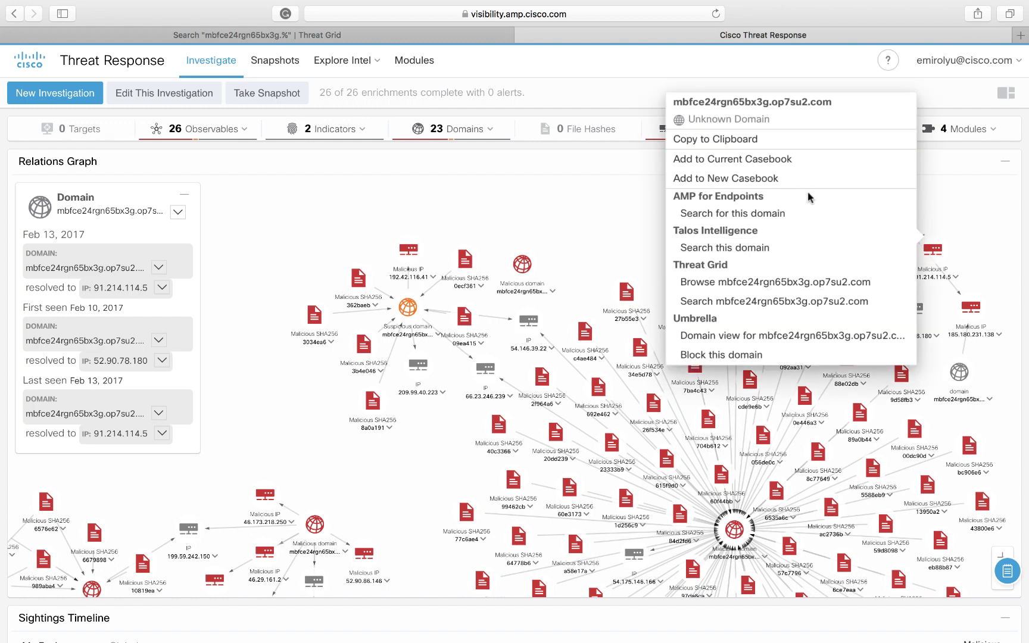
click(794, 356)
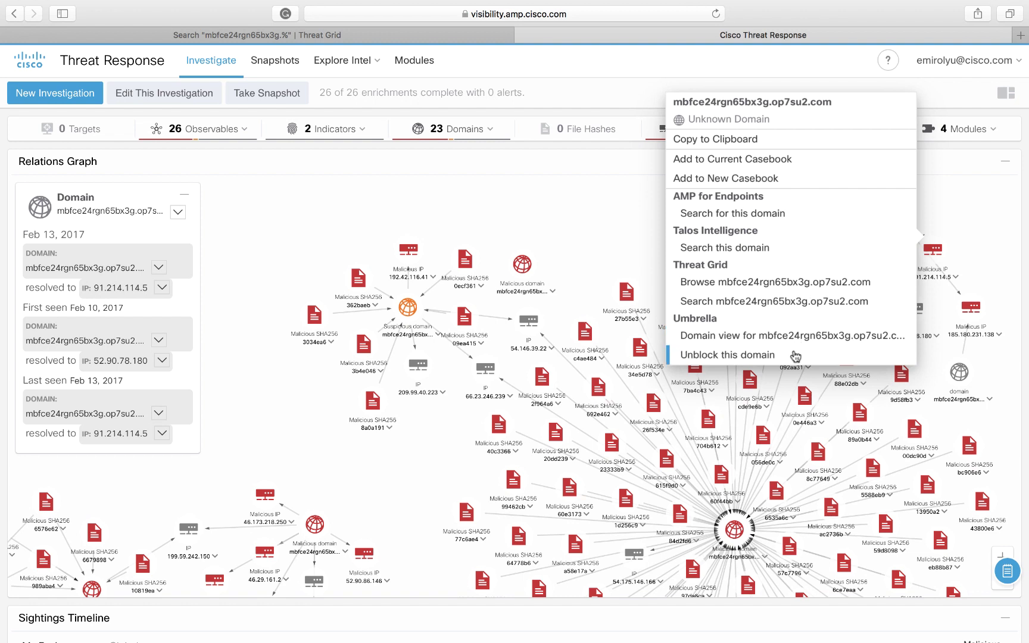